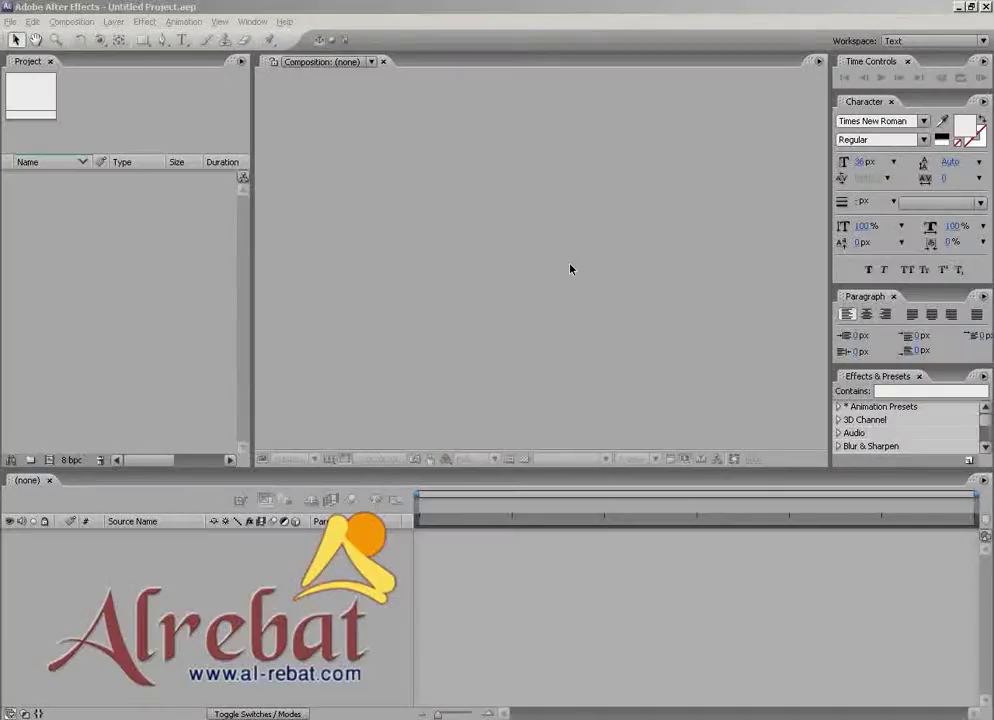
- Bring the empty Untitled Project in After Effects into focus
click(570, 268)
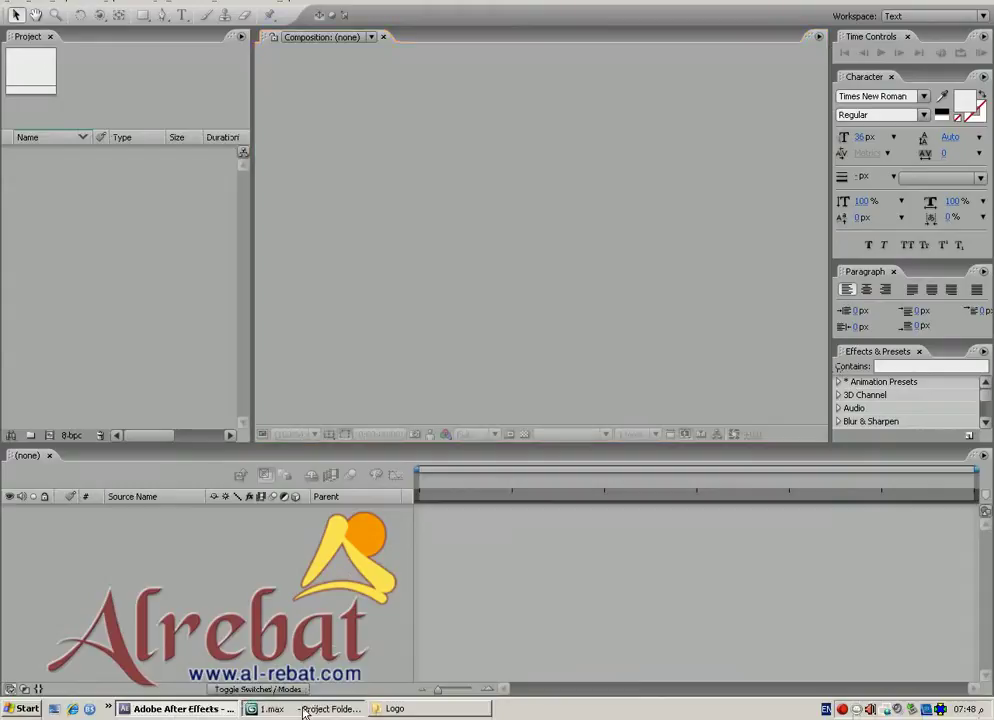
- Switch to 1.max and preview the Alrebat logo animation through to frame 109 of 110
click(270, 708)
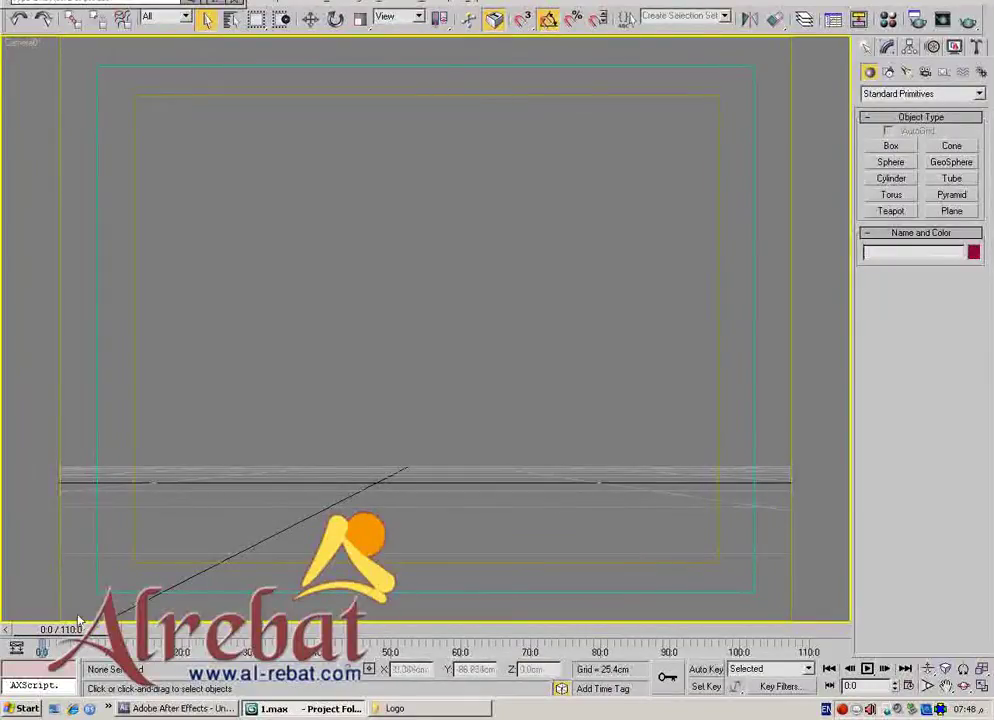
drag(76, 633, 676, 636)
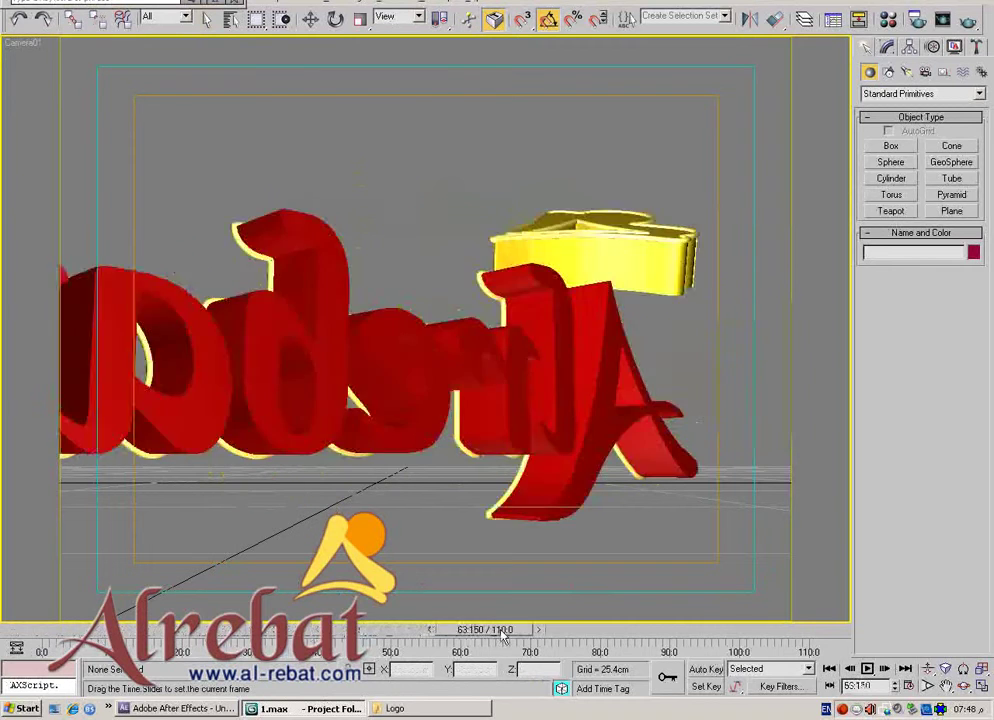
click(869, 669)
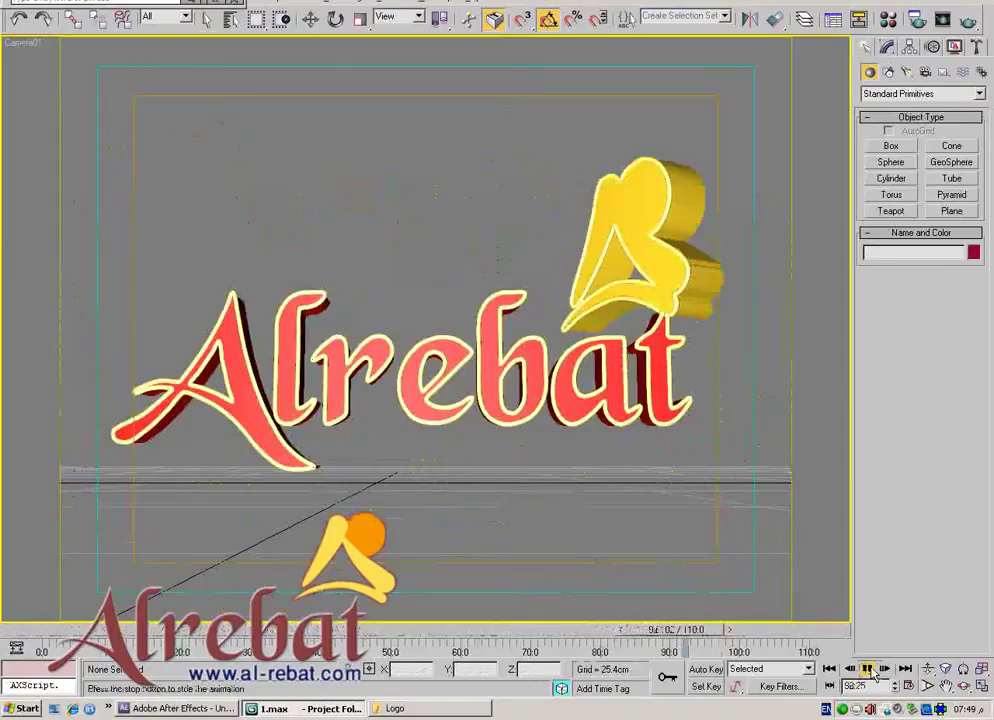
click(868, 669)
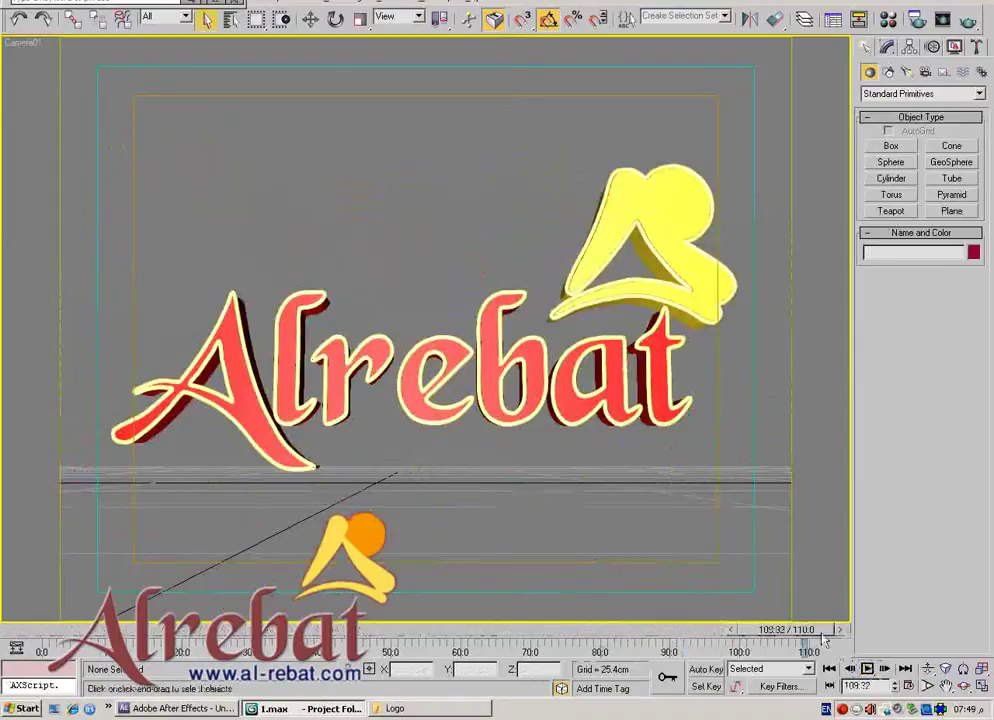
drag(838, 632, 828, 632)
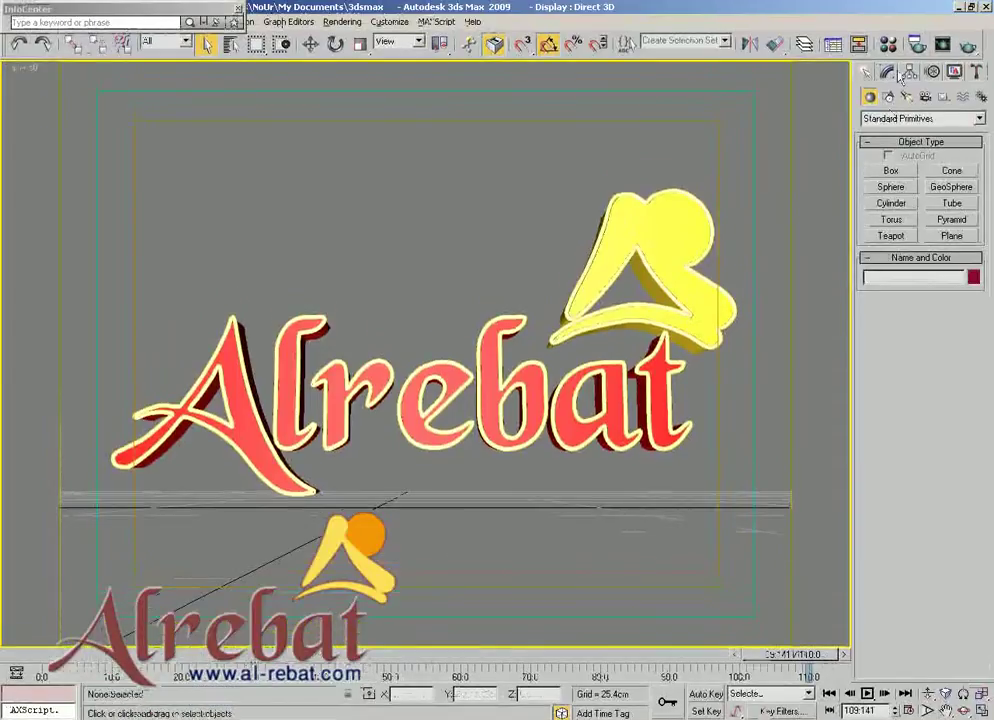
- Open Render Setup and scroll to Render Output, showing frames 0–110 at 720×576
click(916, 46)
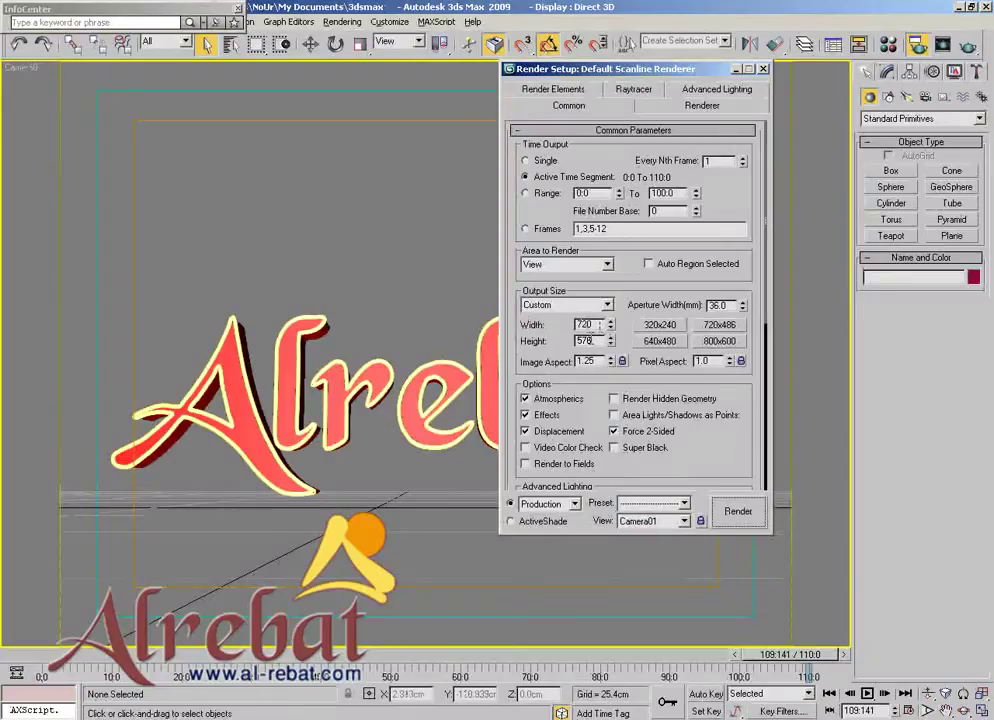
drag(602, 392, 603, 134)
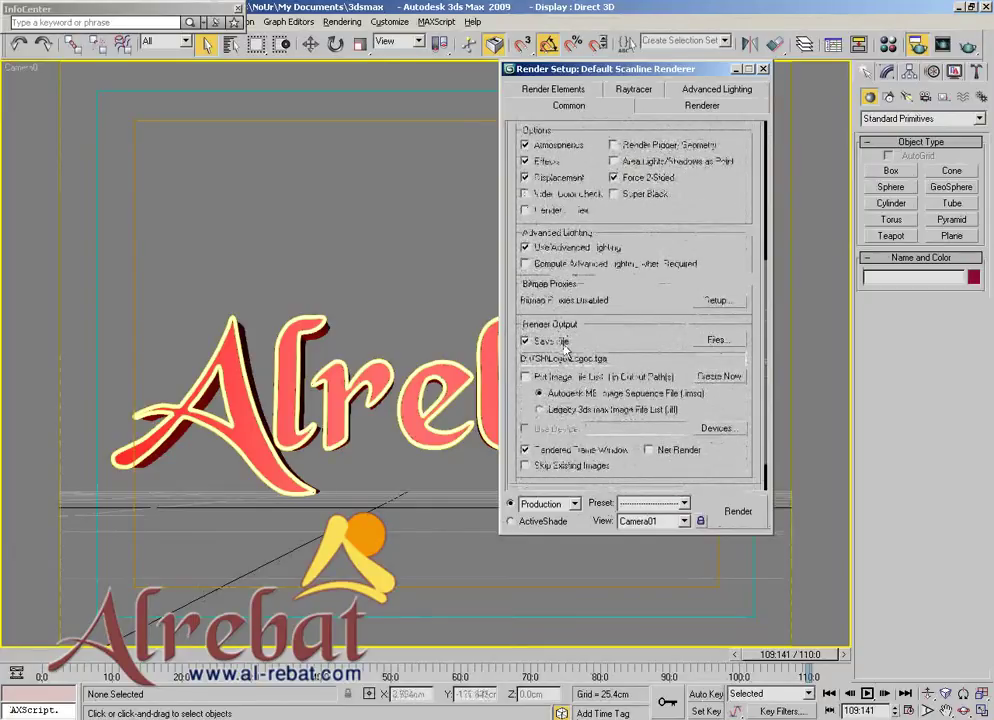
- Save renders to D:\TSH\Logo\Logoo.tga as 32-bit Targa with pre-multiplied alpha
click(714, 340)
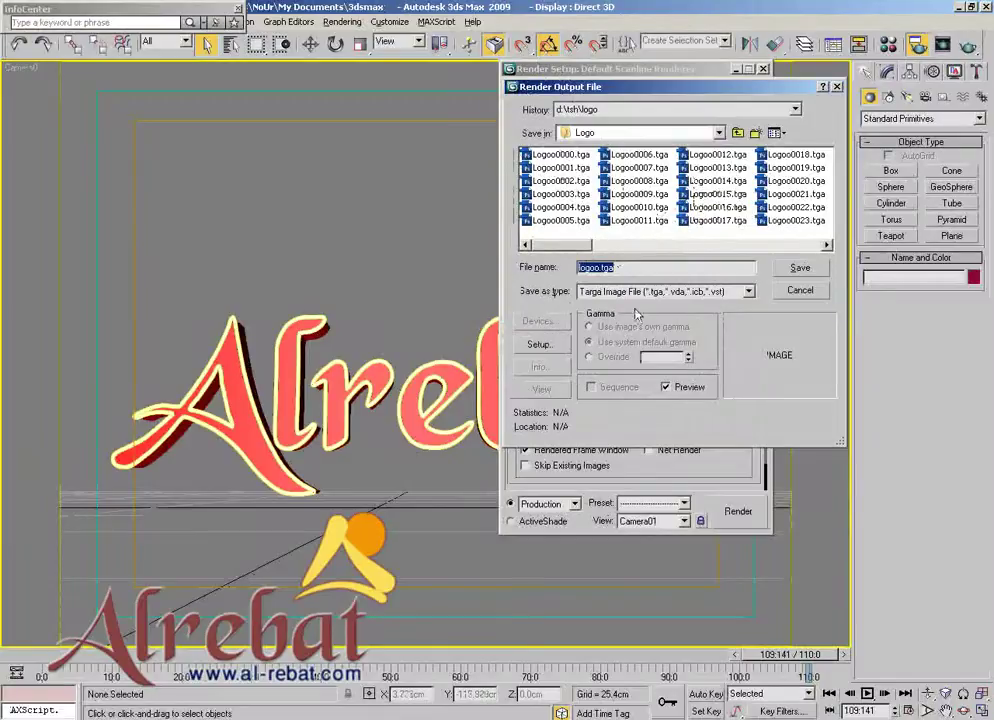
click(748, 291)
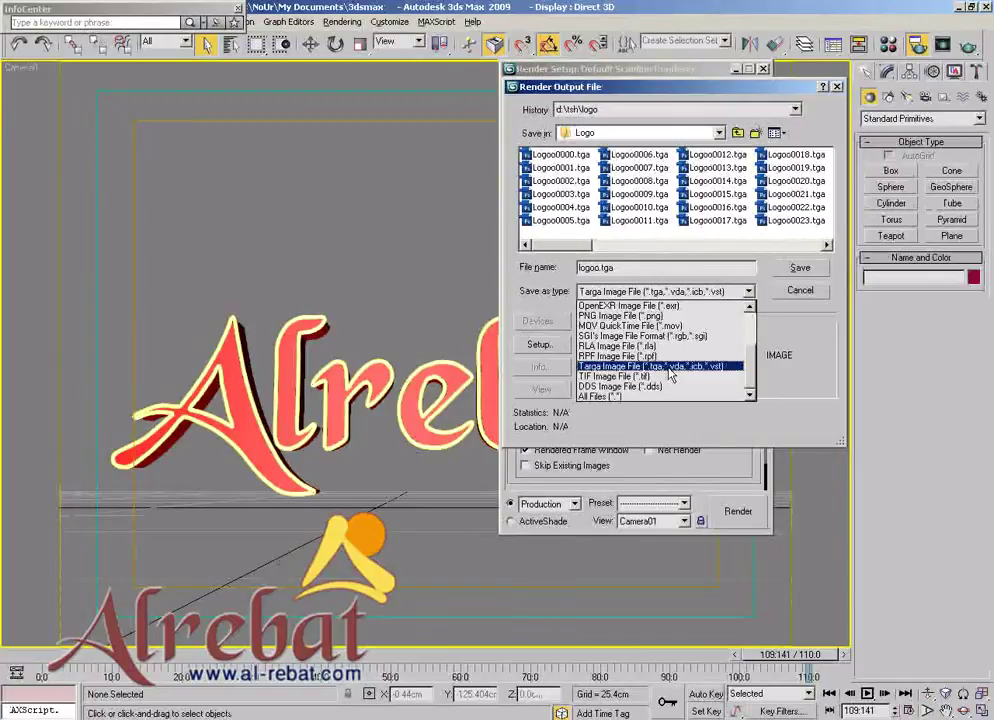
click(670, 366)
click(539, 345)
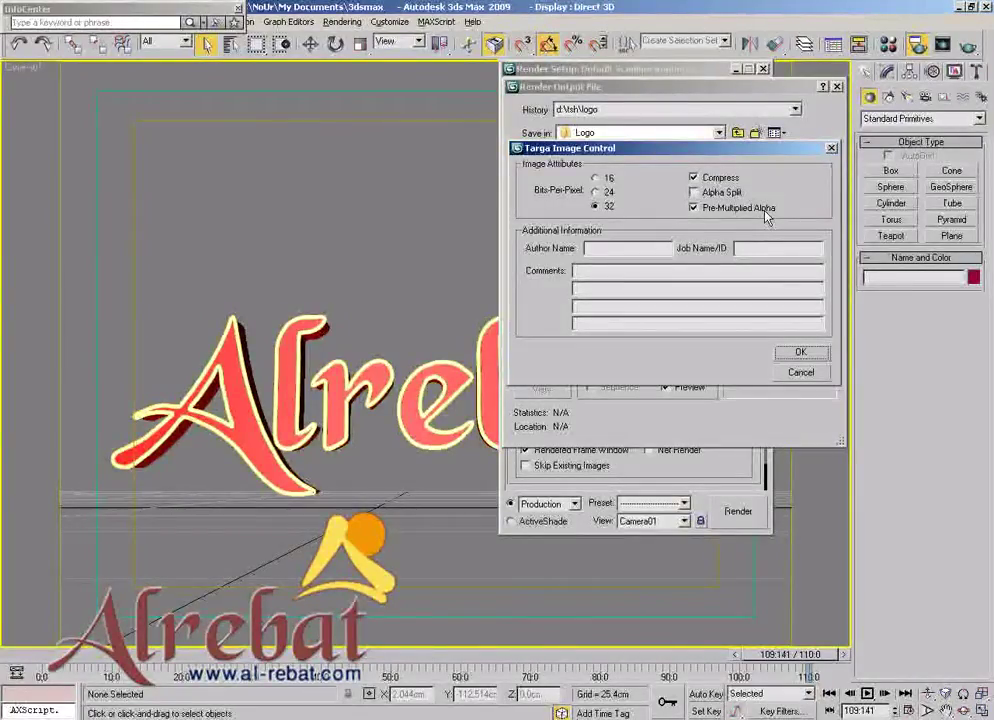
click(801, 353)
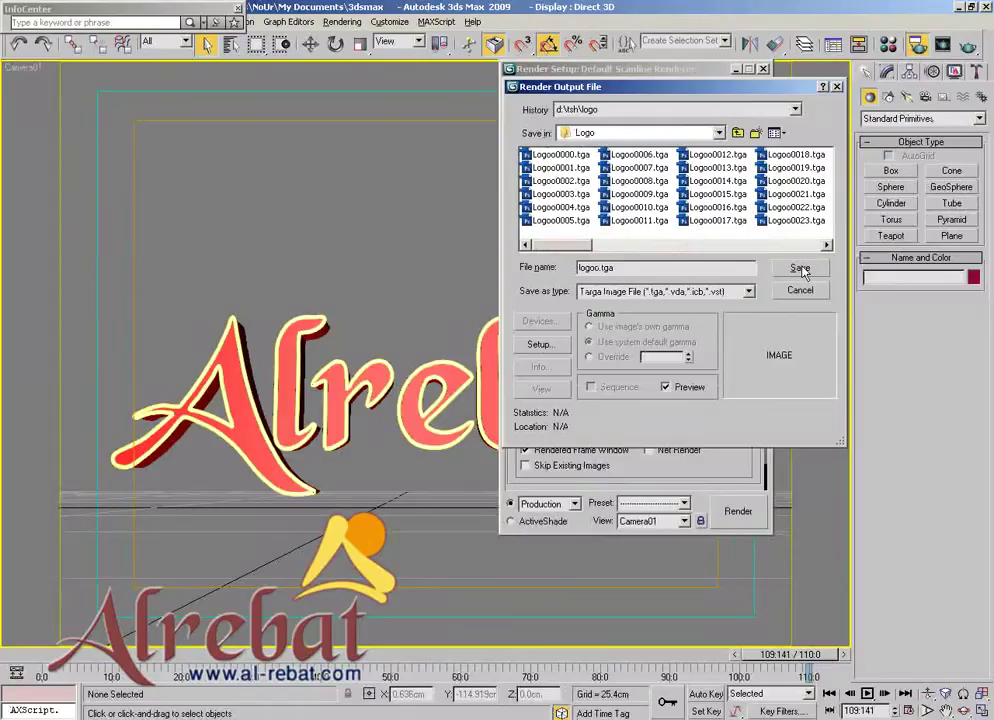
click(800, 288)
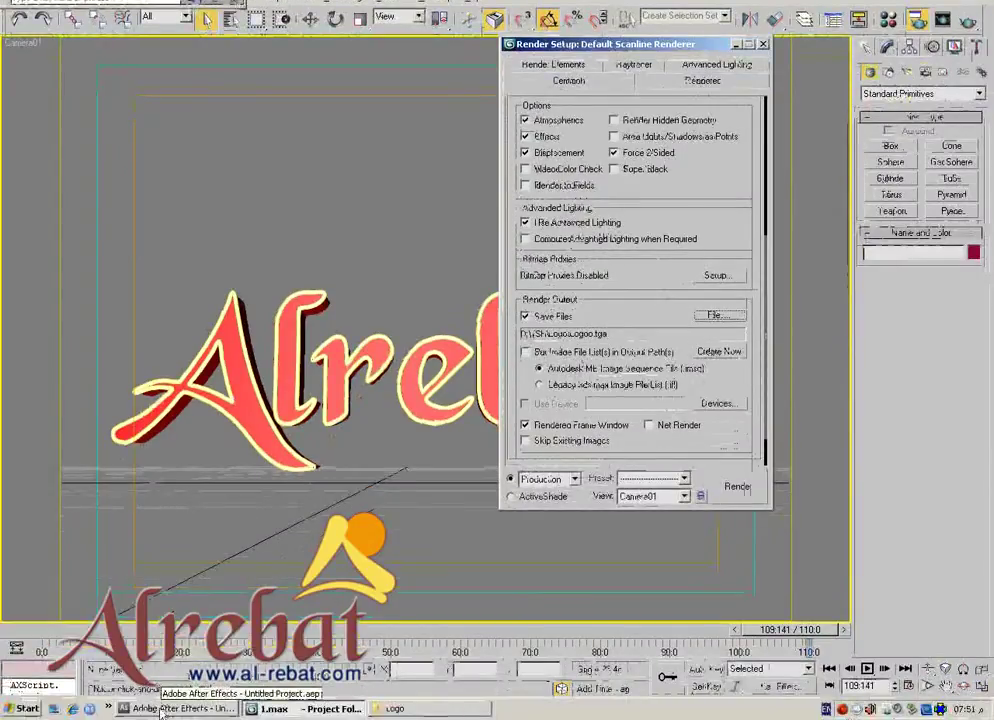
- In After Effects, use File > Import > File to browse to the Logo folder's Logoo frames
click(160, 710)
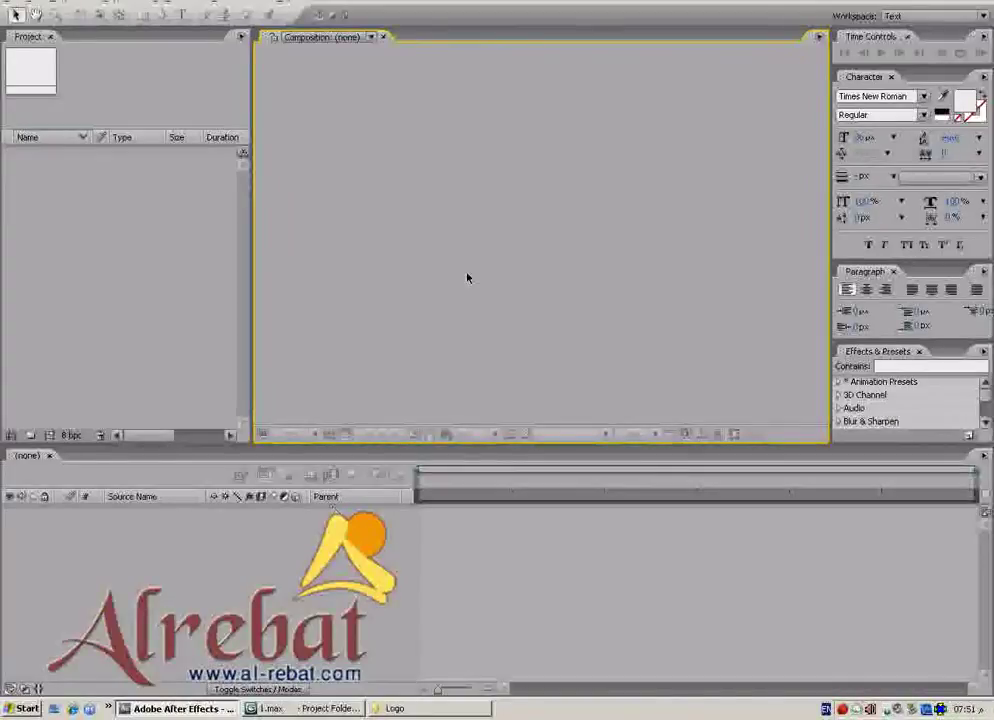
click(10, 21)
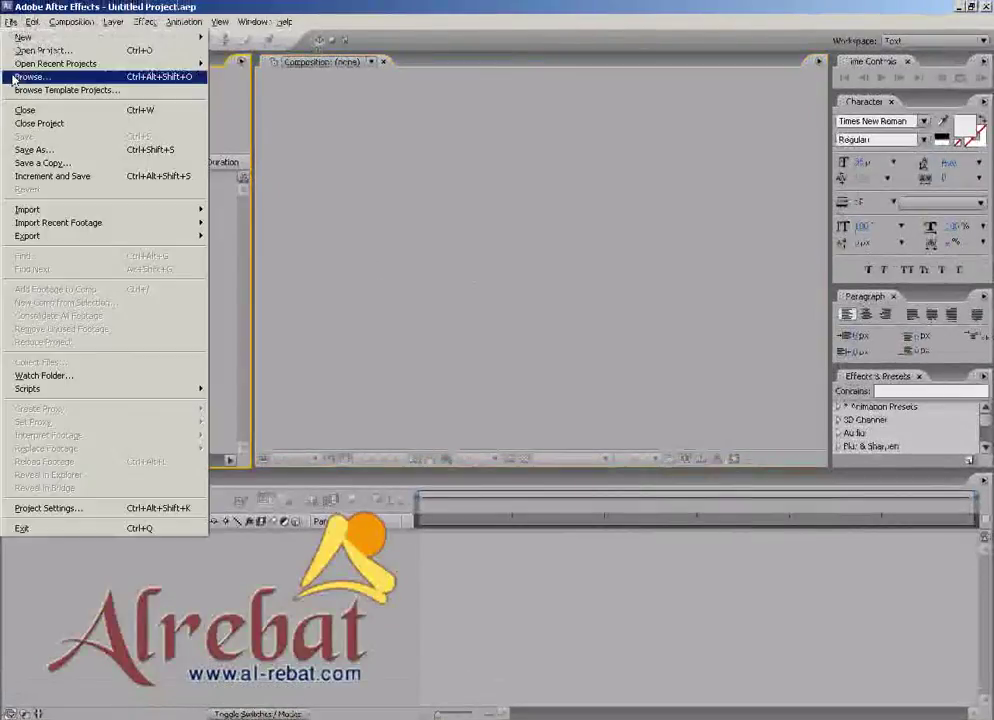
mouse_move(120, 209)
click(230, 211)
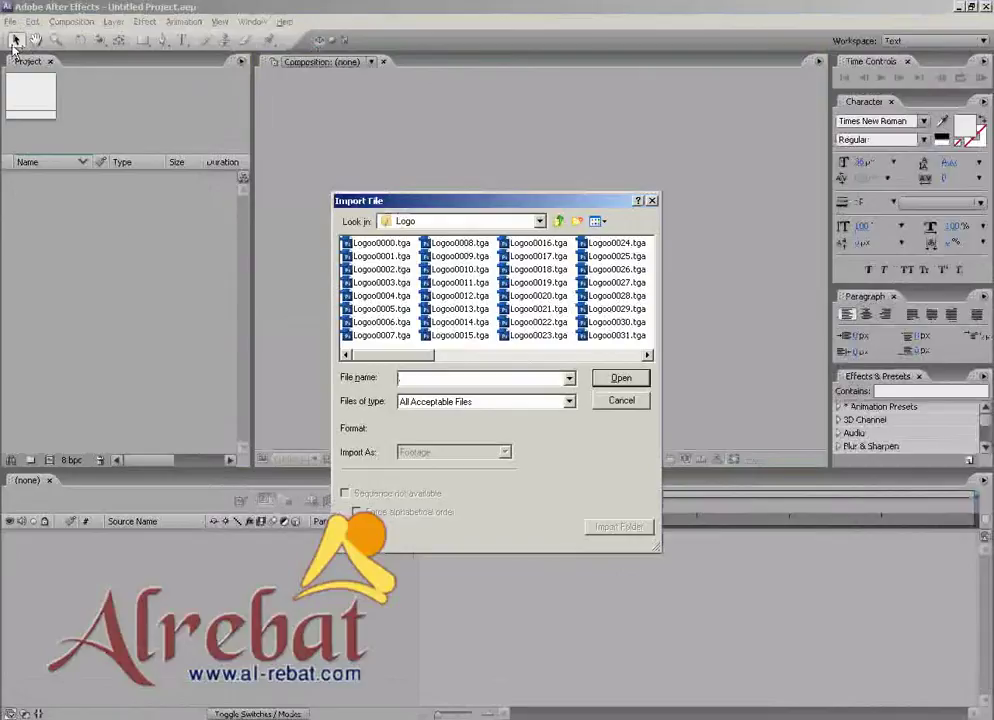
click(455, 226)
- Import Logoo0000.tga as a Targa Sequence, Logoo[0000-0110].tga
click(455, 228)
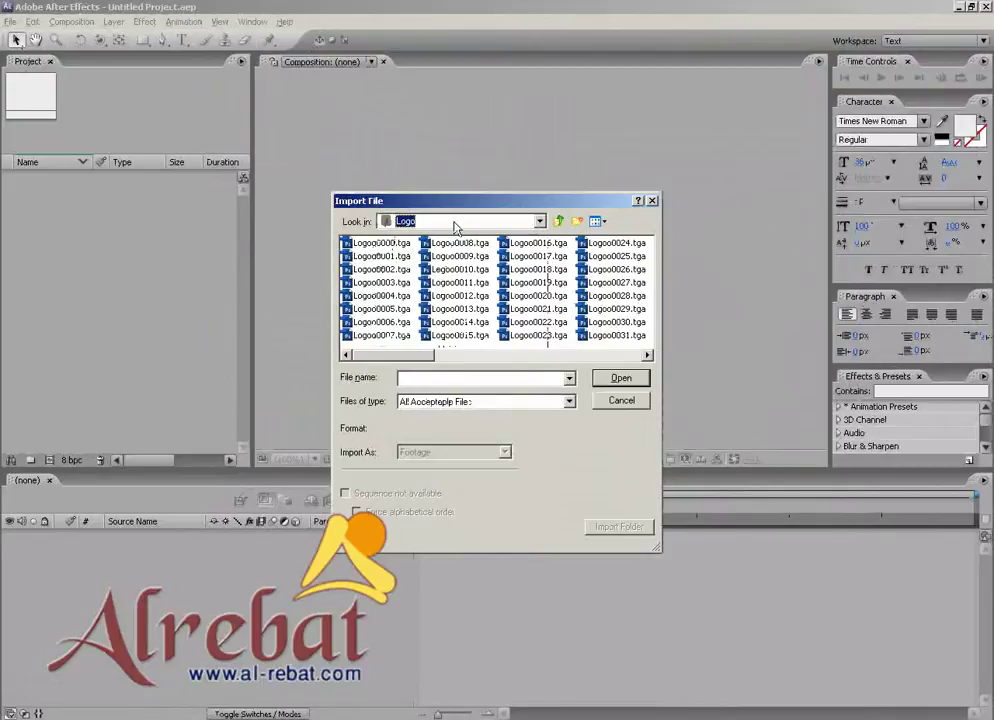
click(385, 243)
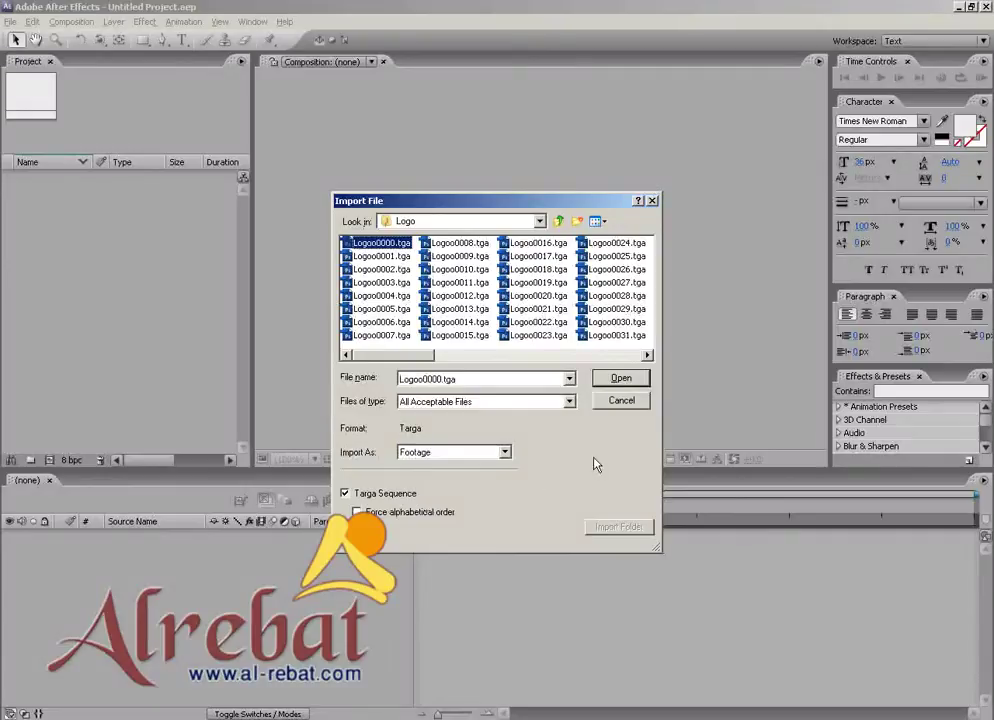
click(620, 379)
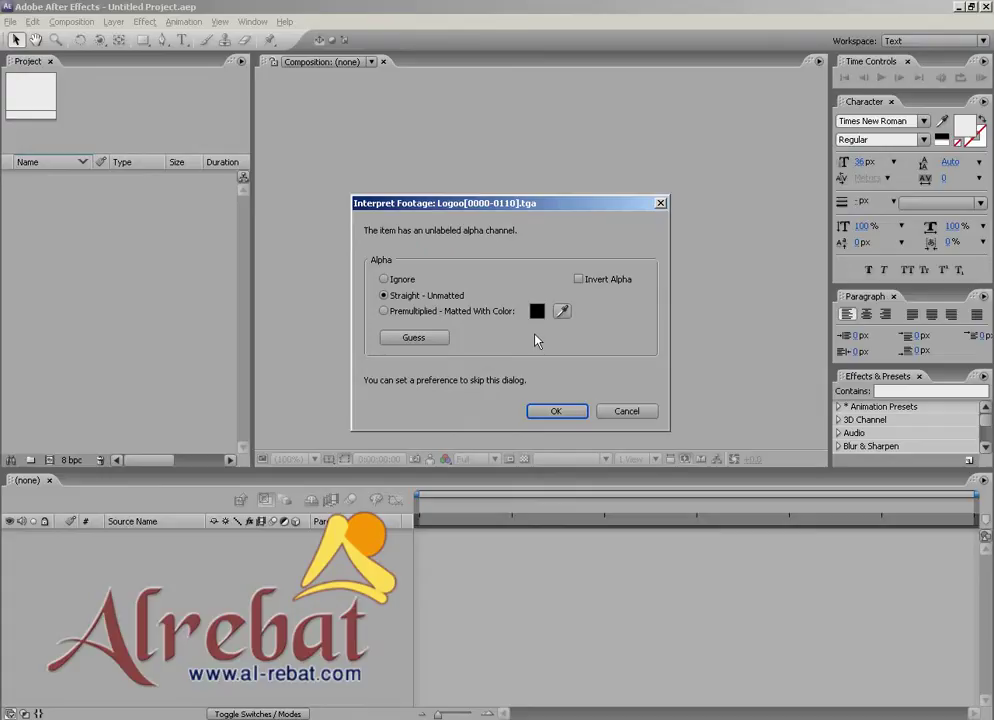
- Interpret the alpha as Premultiplied via Guess, then place the Logoo footage in the timeline
click(415, 340)
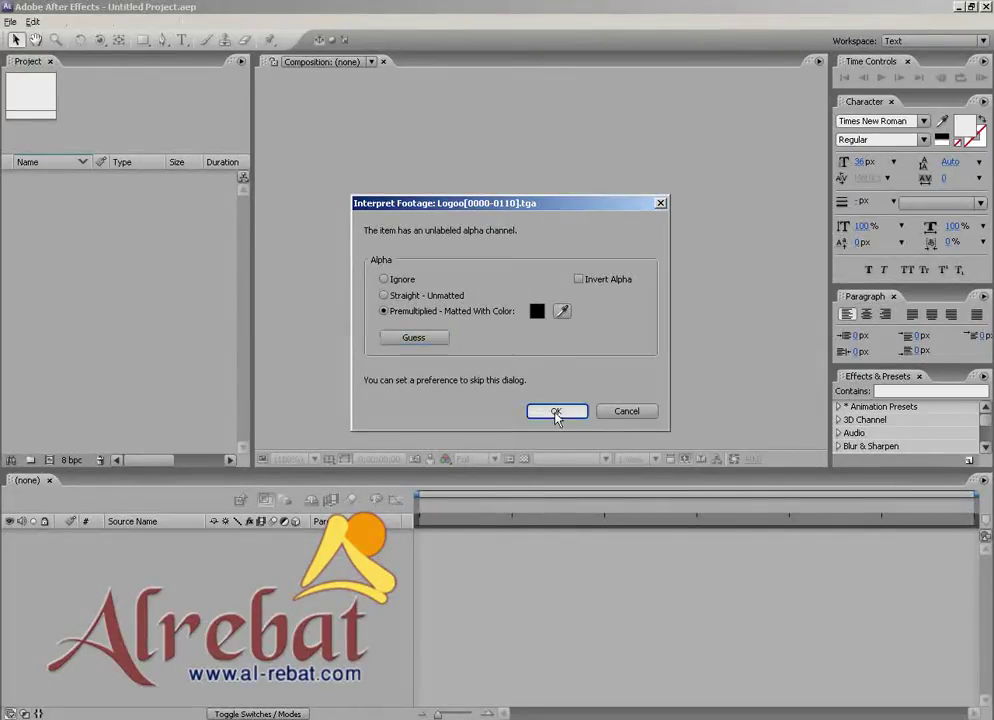
click(556, 413)
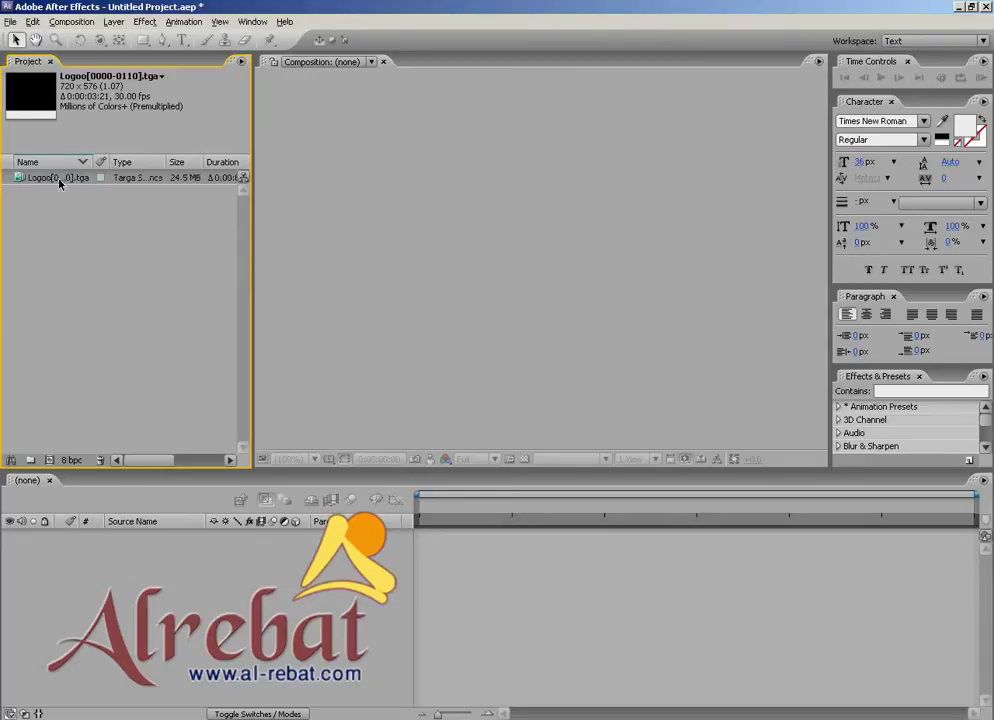
mouse_move(59, 183)
mouse_down()
mouse_move(80, 578)
mouse_move(82, 555)
mouse_up()
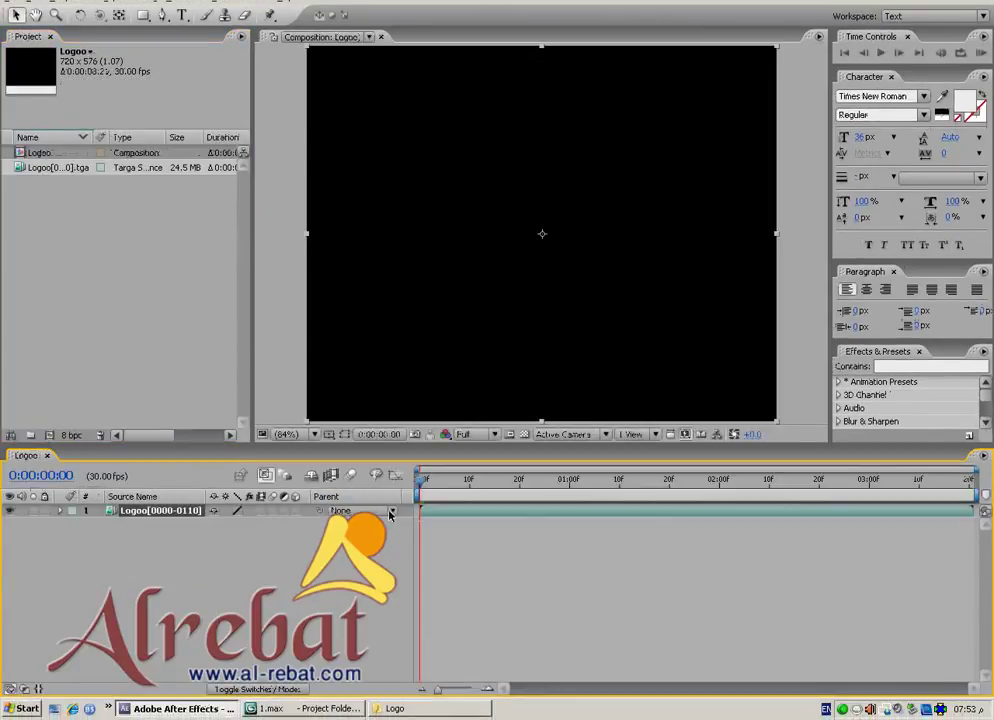
- Scrub the Logoo composition and jump to its final frame at 0:00:03:20
drag(424, 485, 918, 486)
mouse_move(972, 490)
mouse_down()
mouse_move(533, 488)
mouse_move(828, 488)
mouse_up()
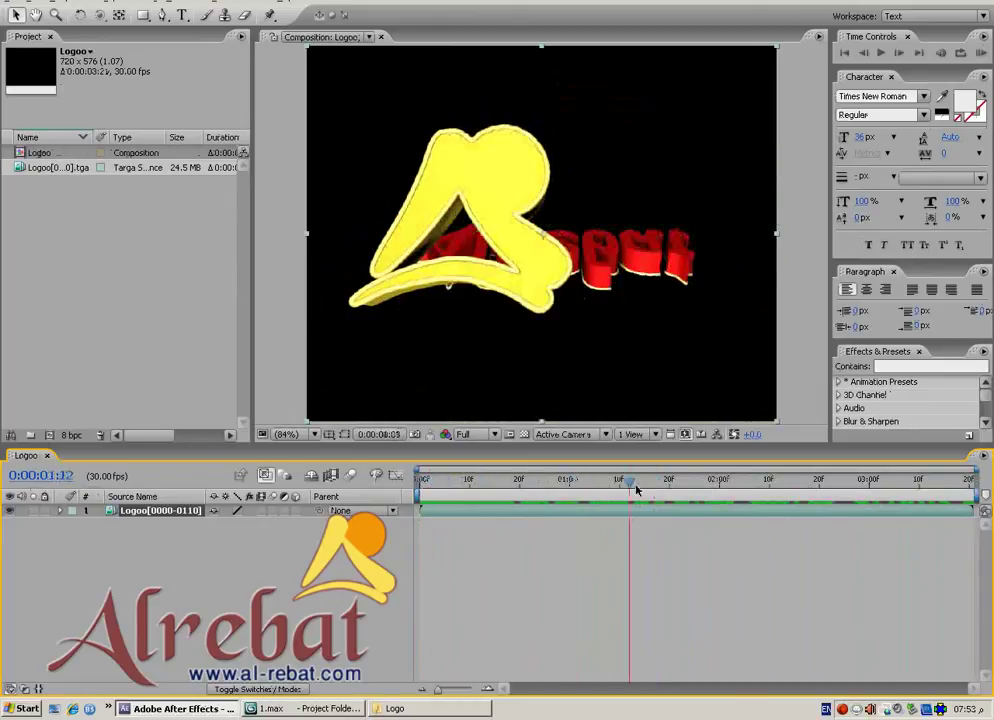
key(space)
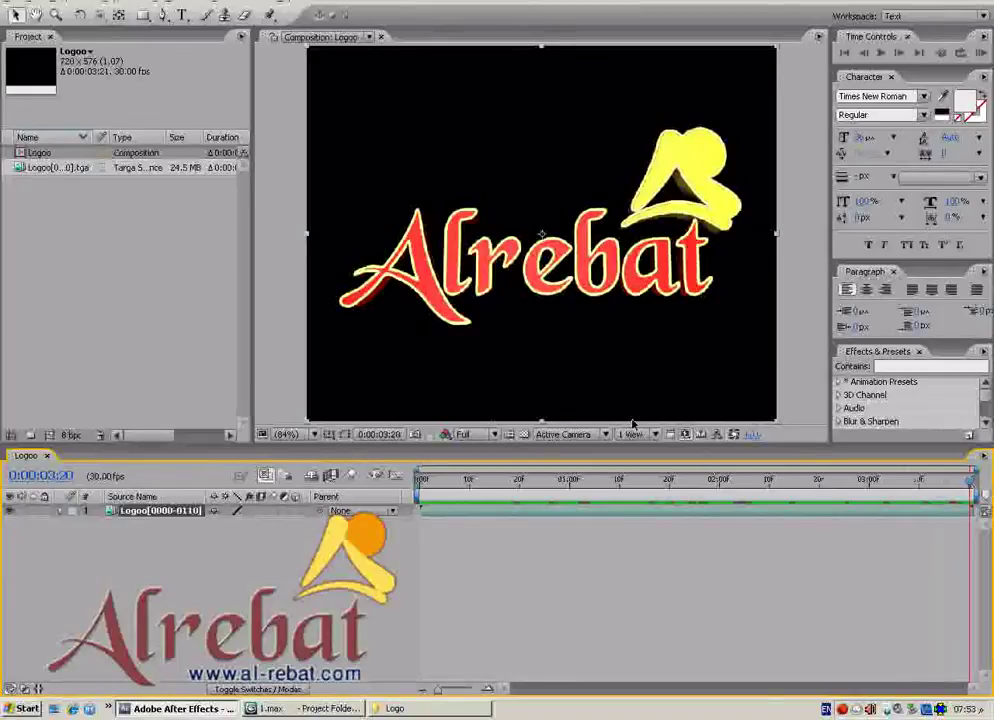
- Show the composition at 100% in an enlarged viewer with Transparency Grid on, scrubbing from frame one
click(287, 434)
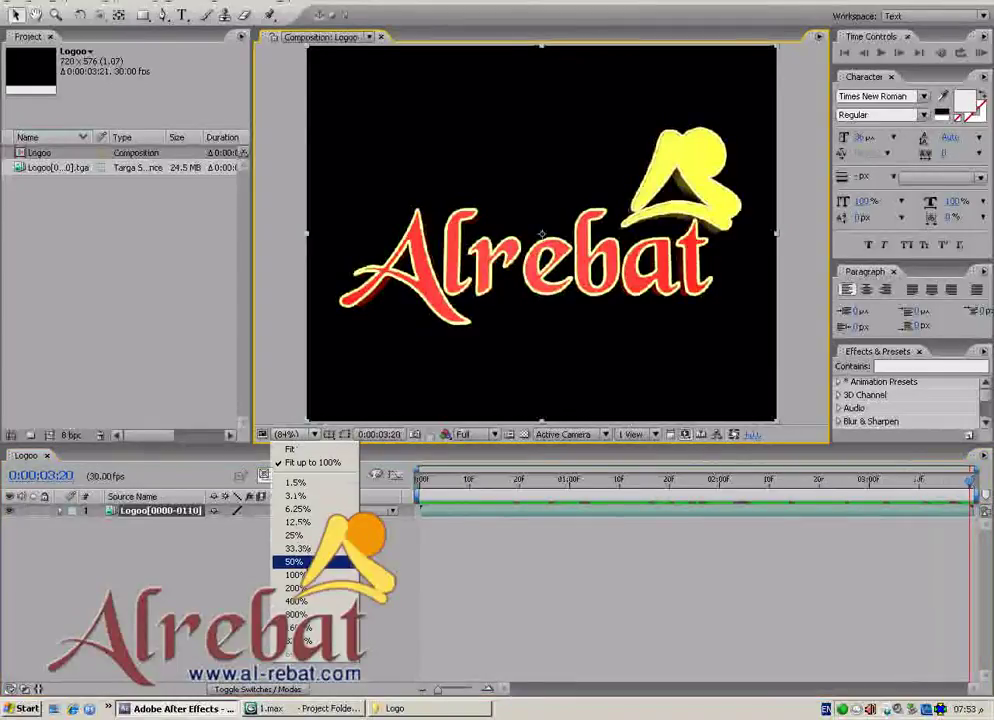
click(296, 574)
drag(583, 444, 583, 504)
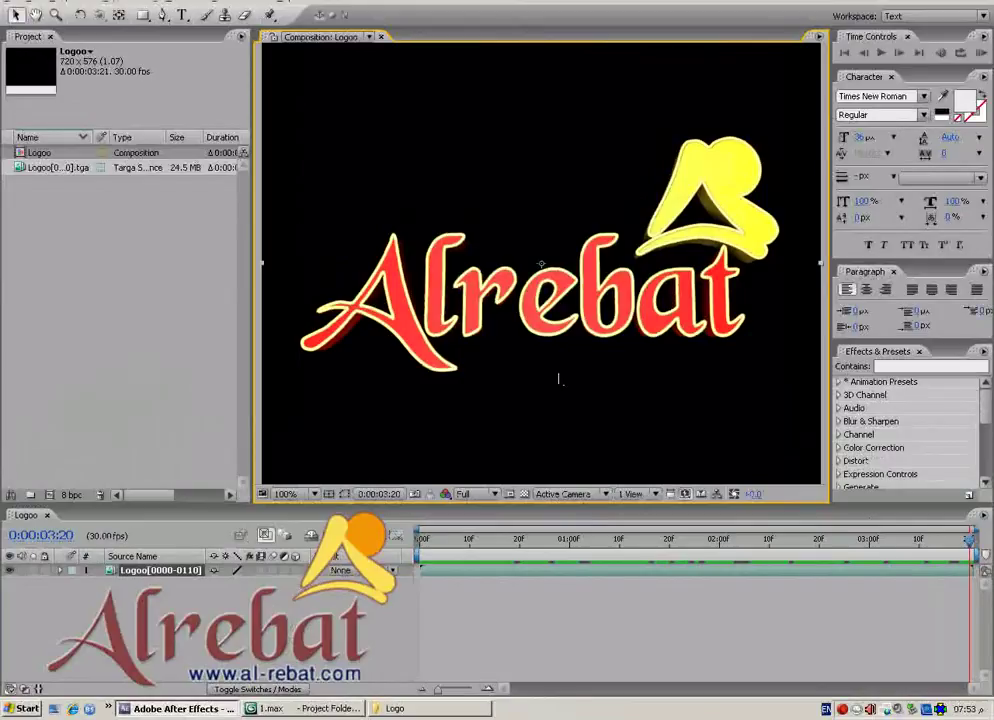
click(524, 495)
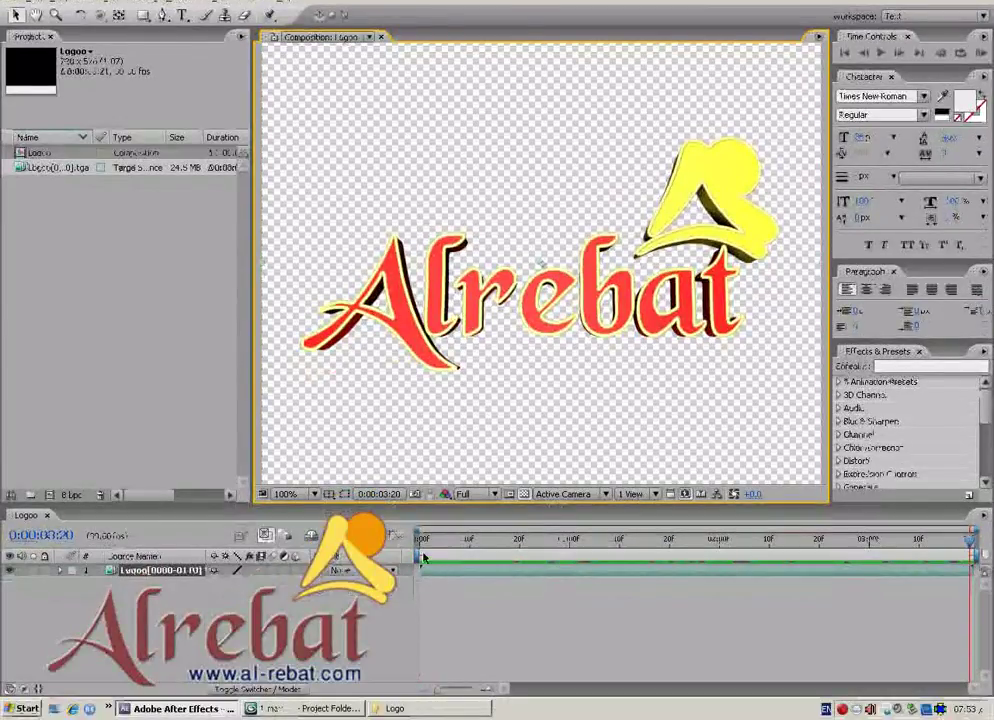
click(422, 545)
drag(422, 545, 566, 545)
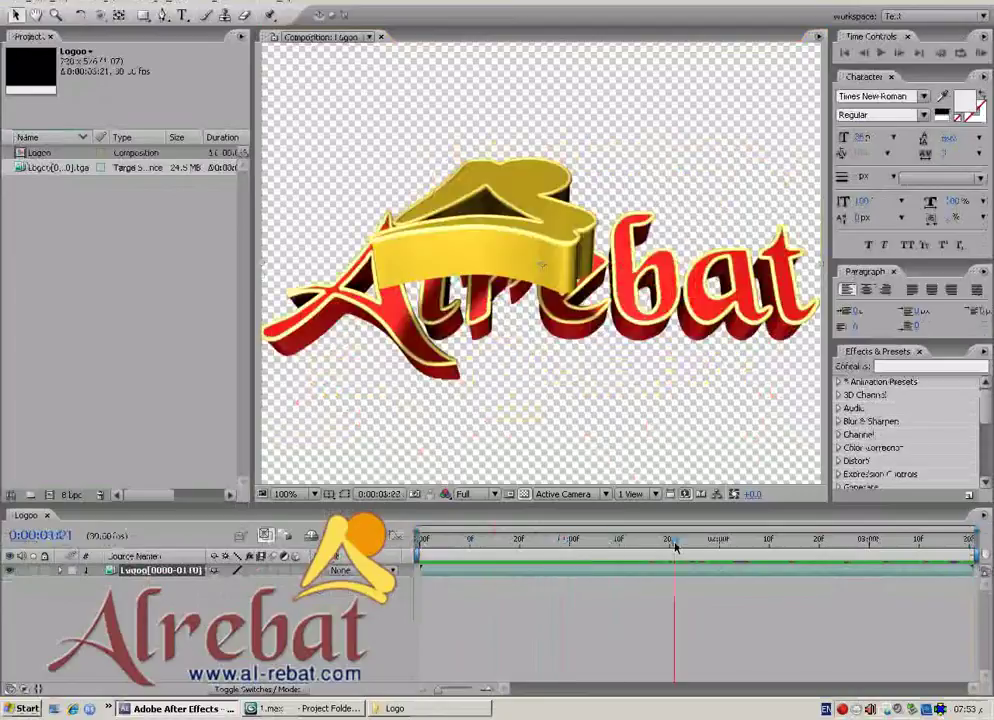
drag(566, 545, 966, 545)
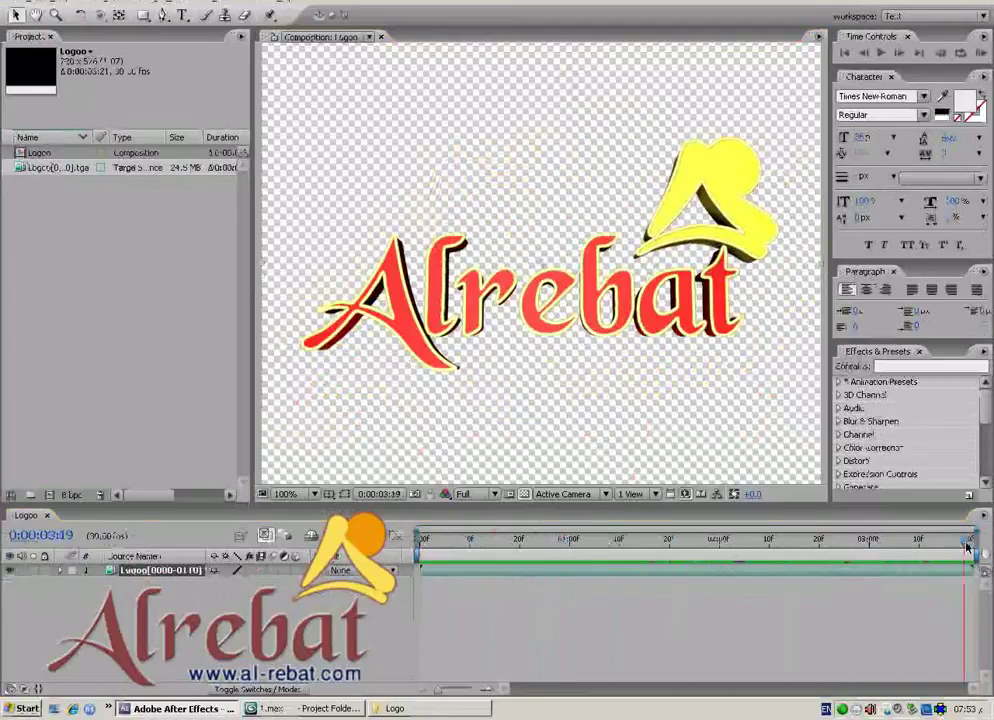
- Apply Effect > Stylize > Glow to the Logoo layer at default settings
right_click(172, 570)
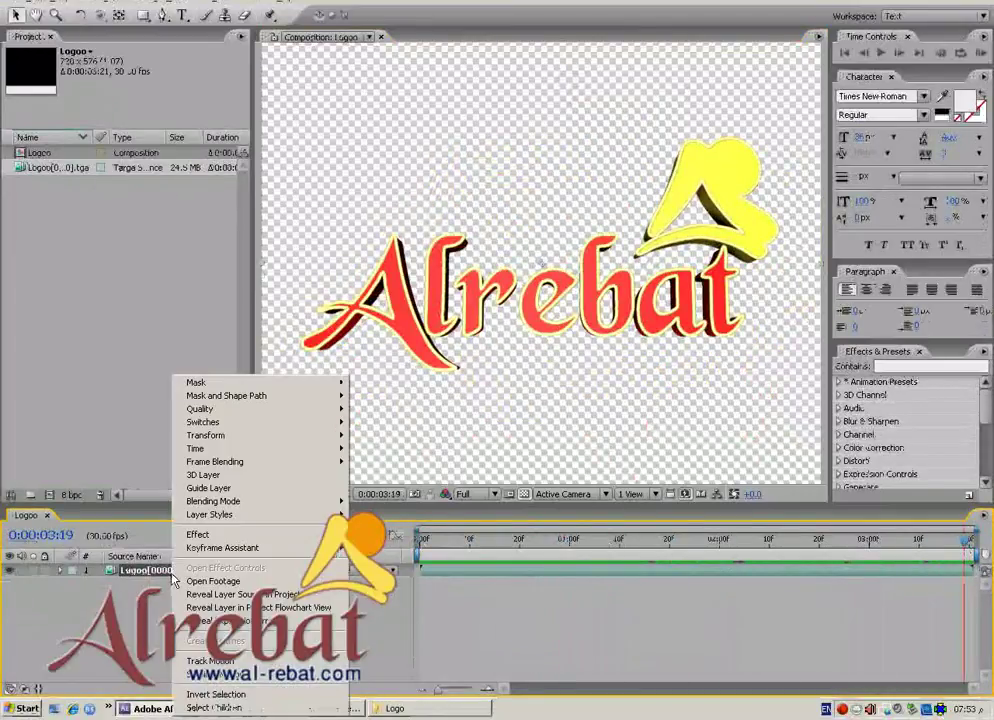
mouse_move(240, 535)
mouse_move(406, 538)
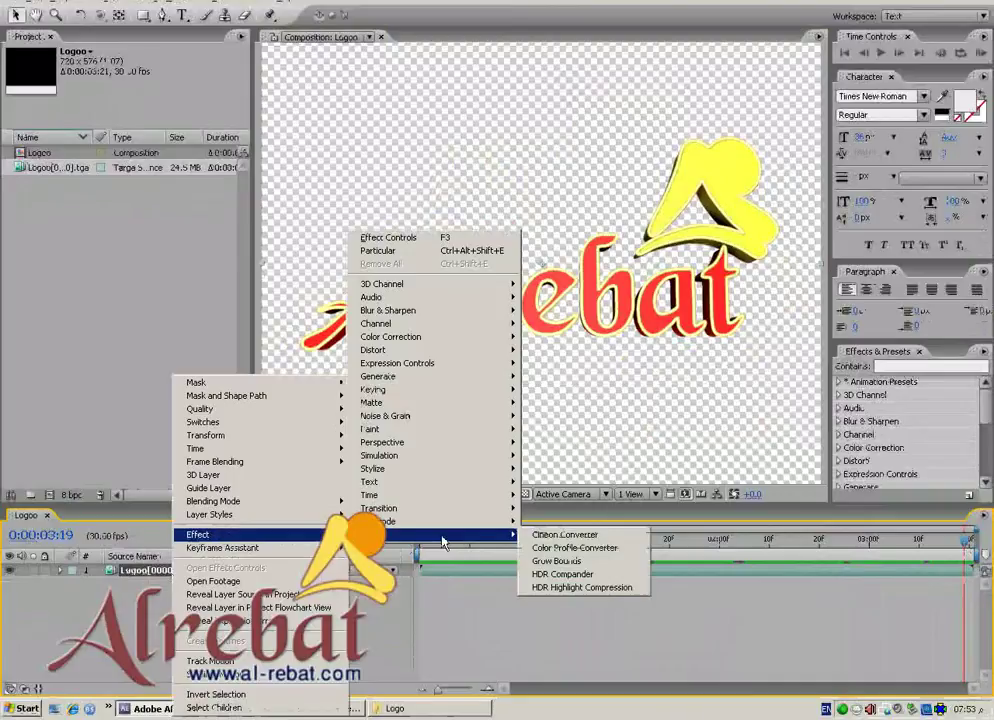
mouse_move(448, 447)
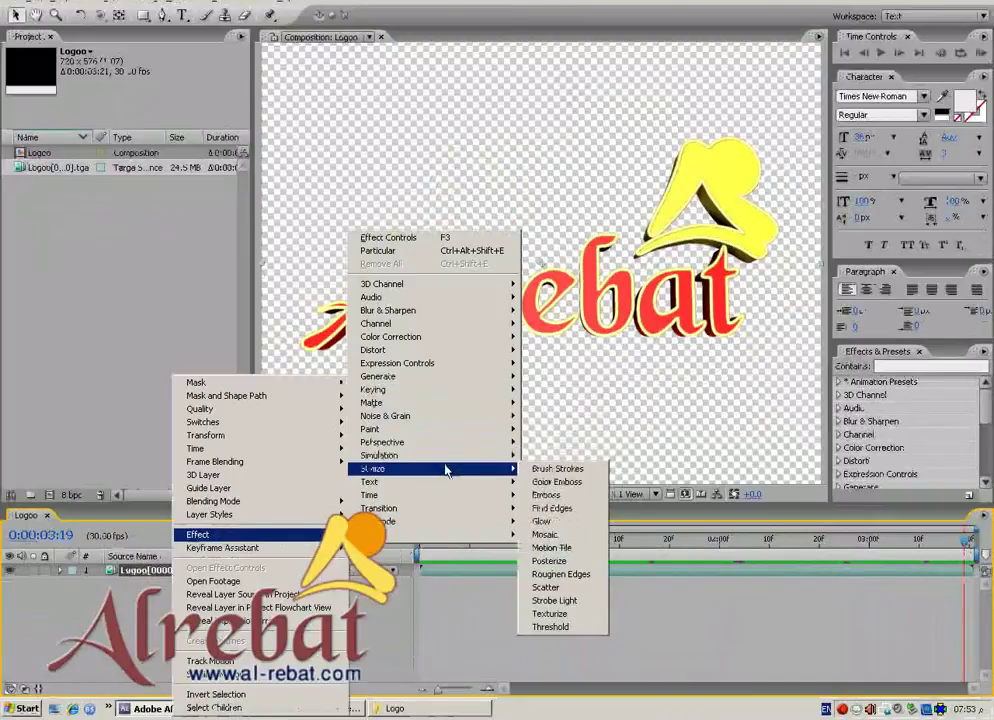
click(563, 523)
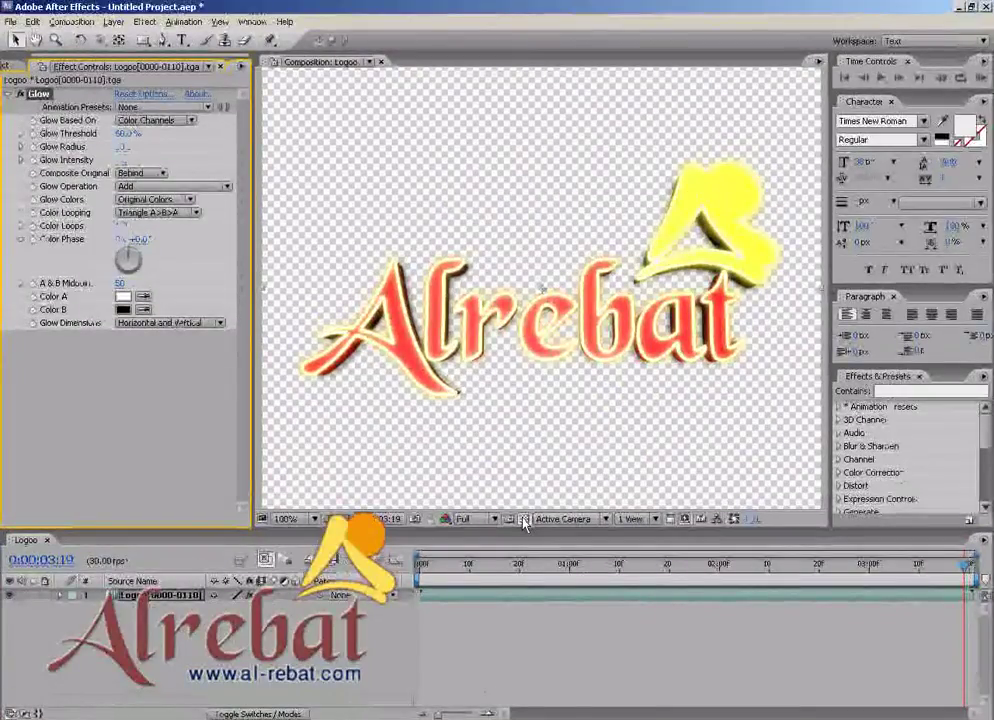
- Show the Glow logo over black, toggling Glow and the transparency grid to compare
click(522, 518)
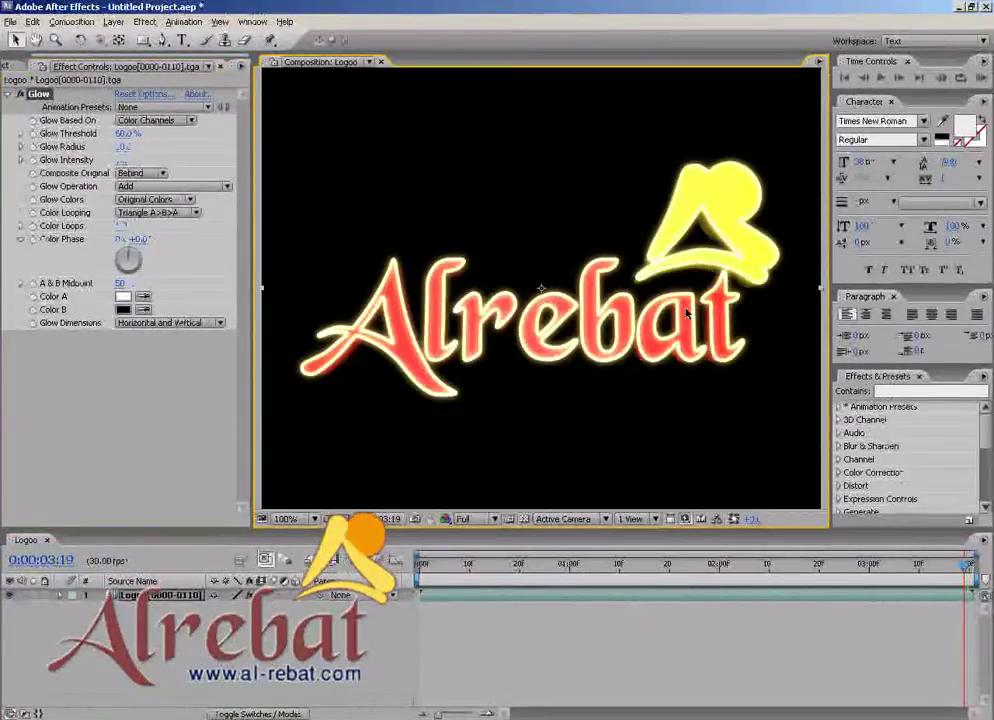
click(20, 94)
click(20, 94)
click(20, 94)
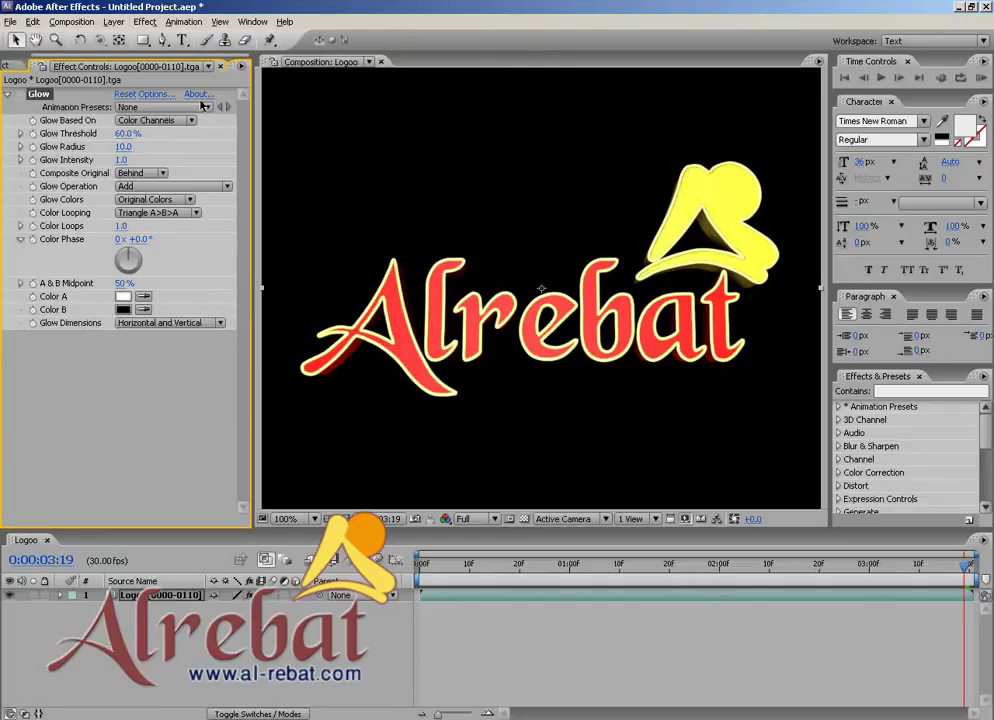
click(523, 519)
click(523, 519)
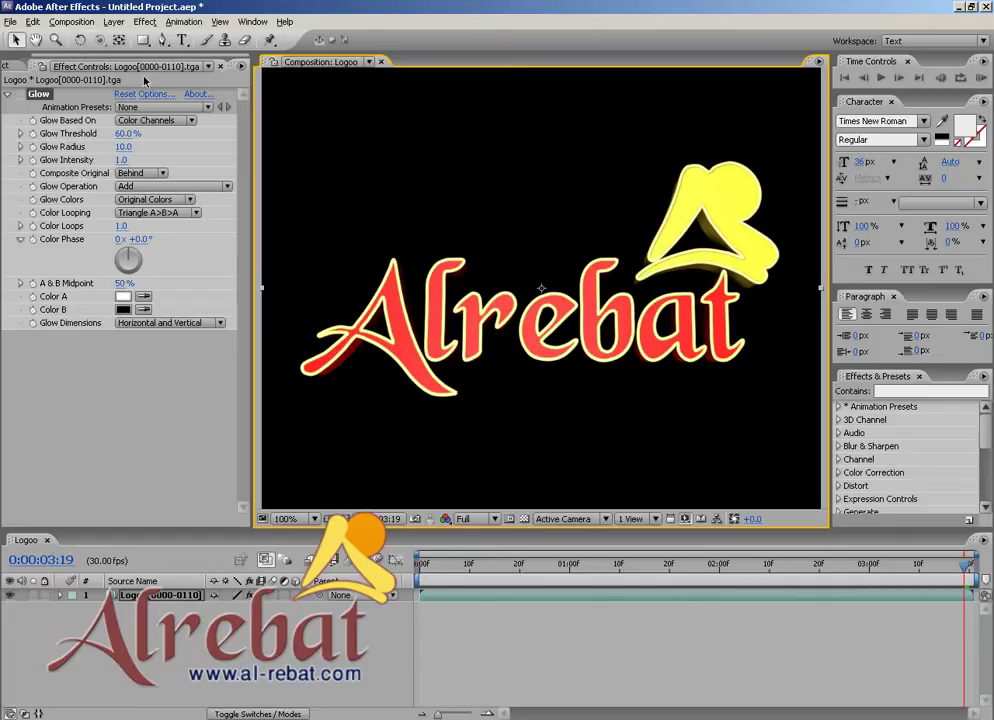
- Add the Logoo composition to the Render Queue and enlarge the queue panel
click(86, 24)
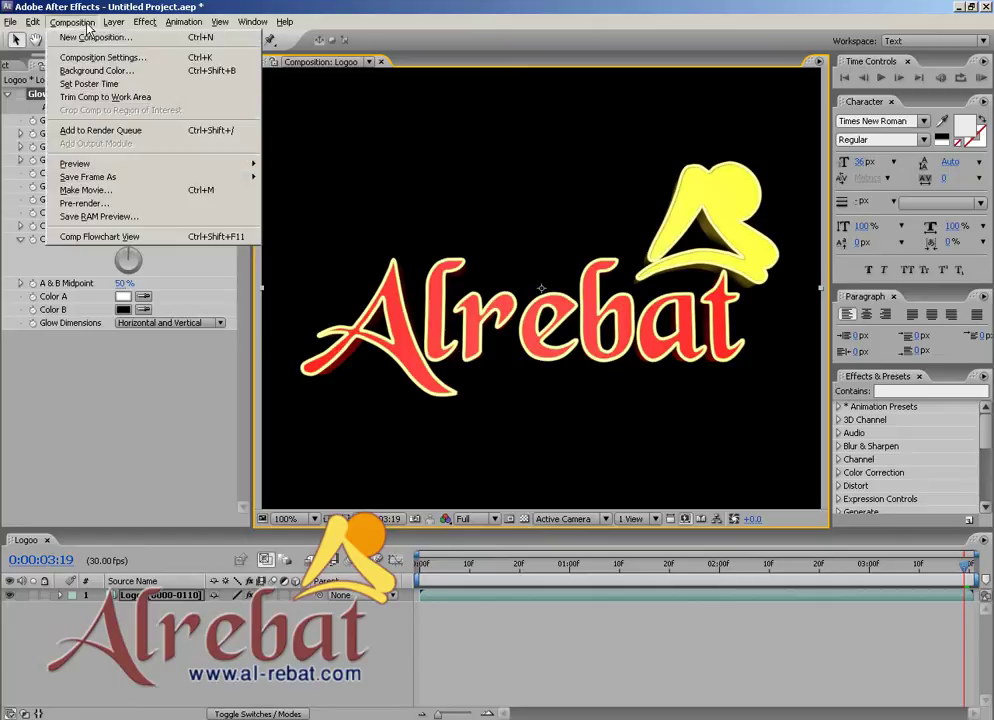
click(100, 130)
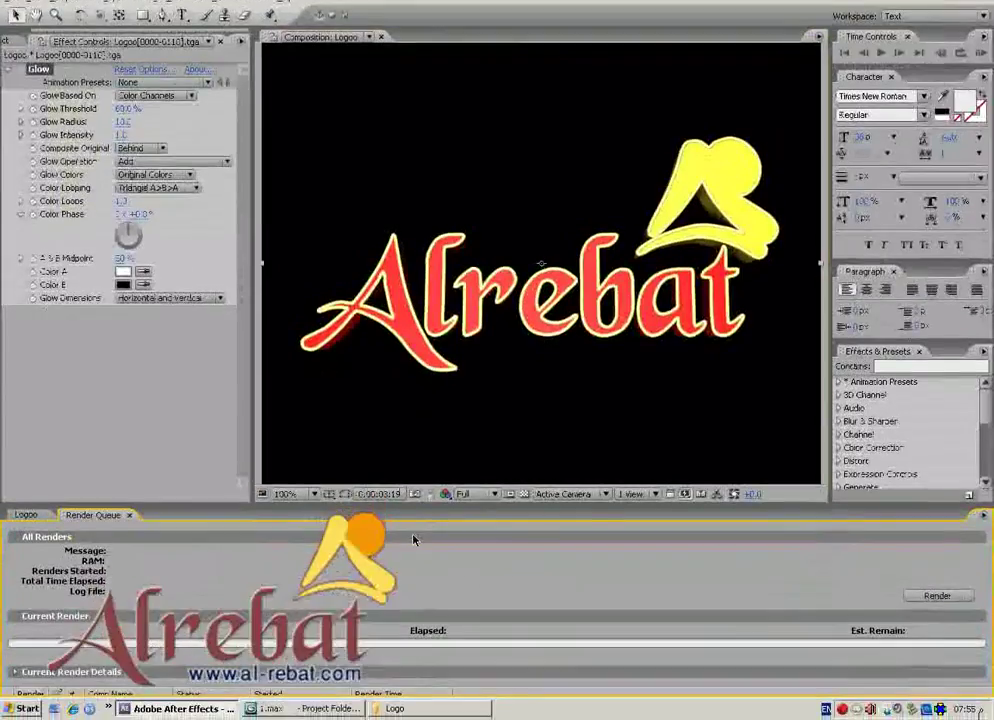
drag(415, 508, 424, 420)
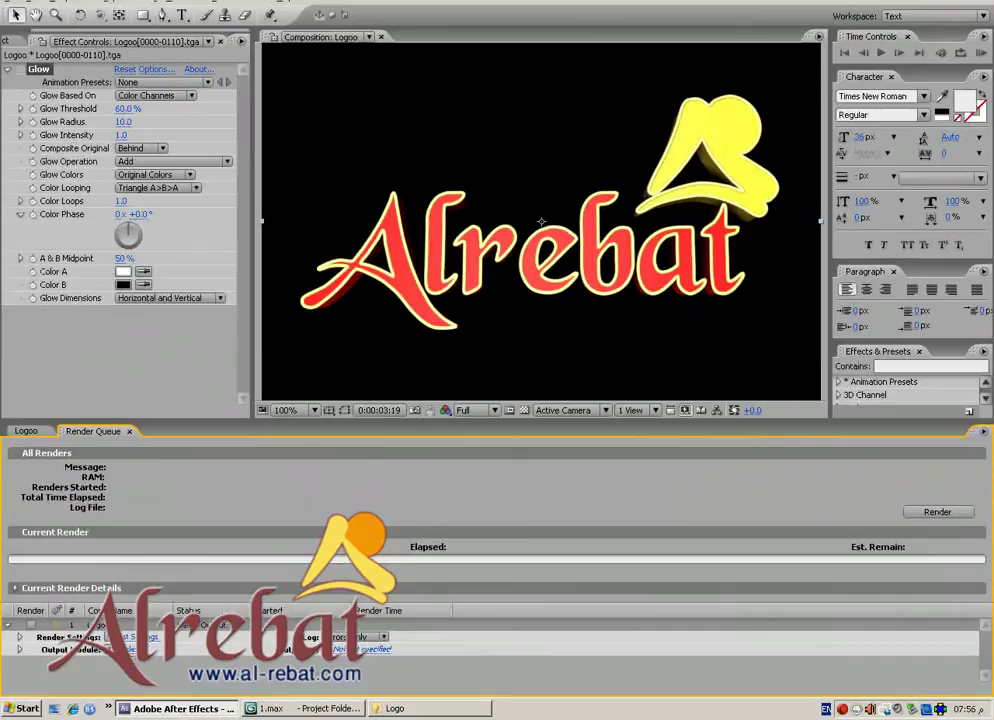
- Review the video compression options in Output Module Settings without changing them
click(140, 649)
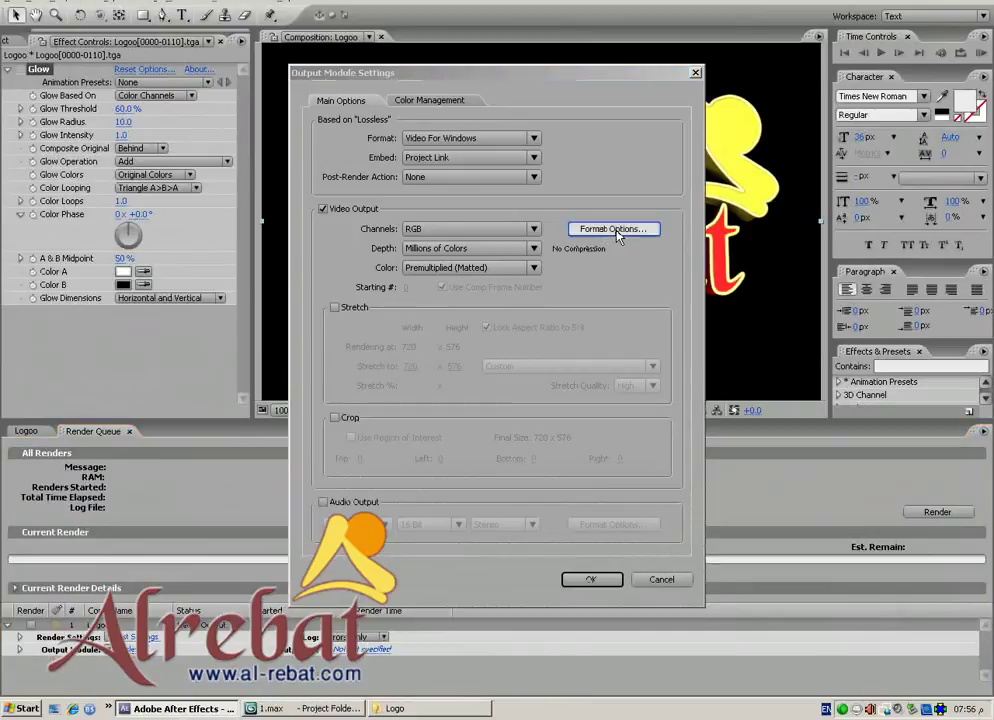
click(614, 229)
click(484, 127)
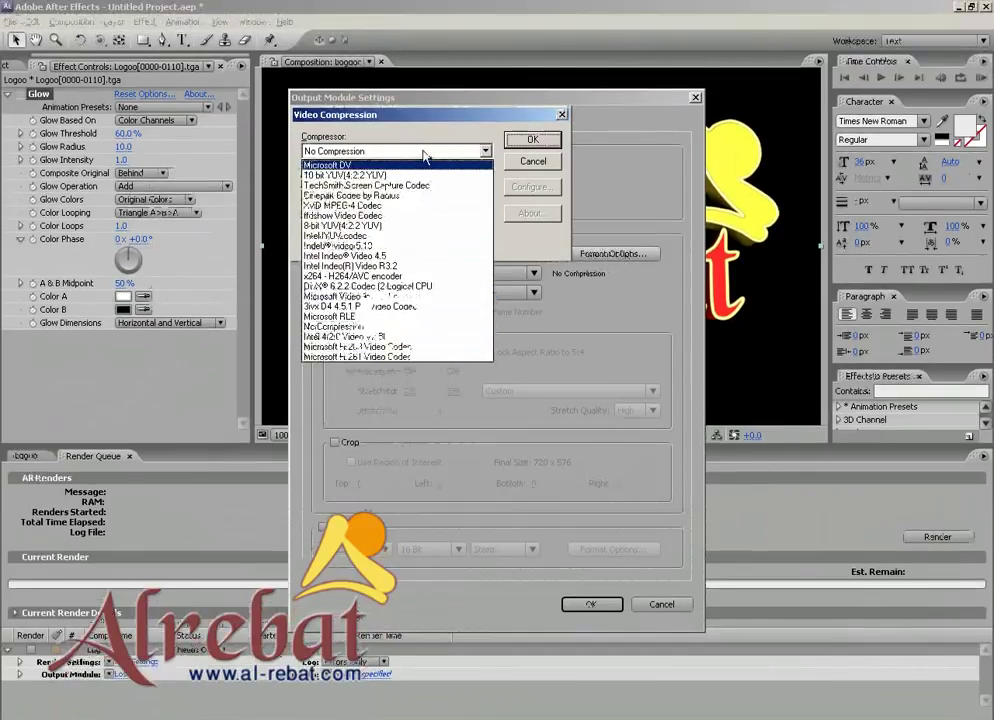
click(533, 158)
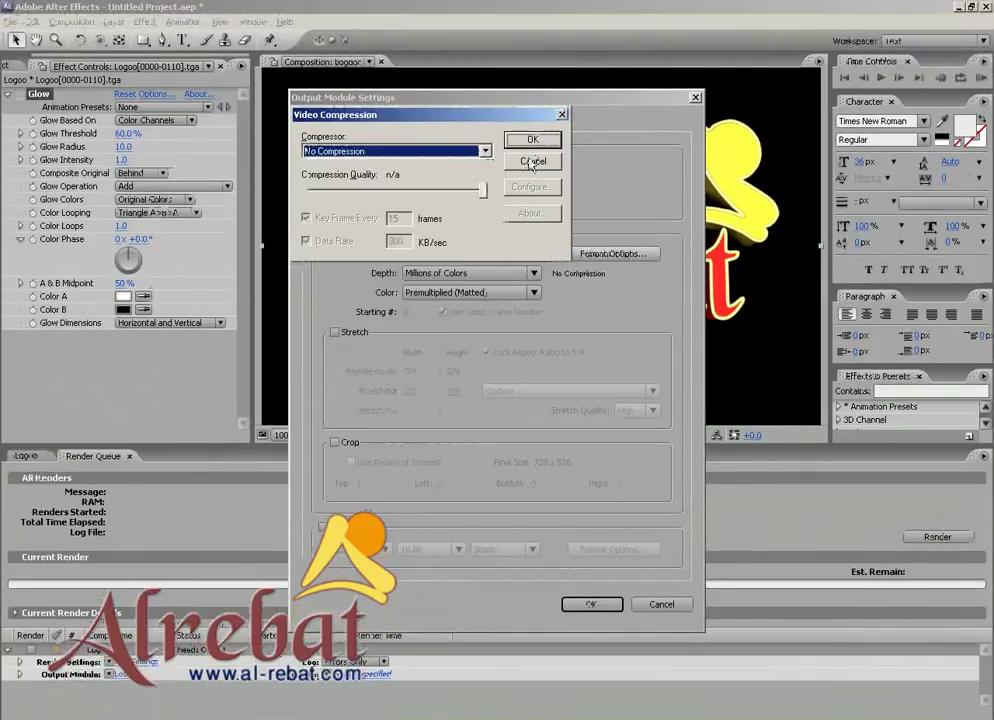
click(533, 161)
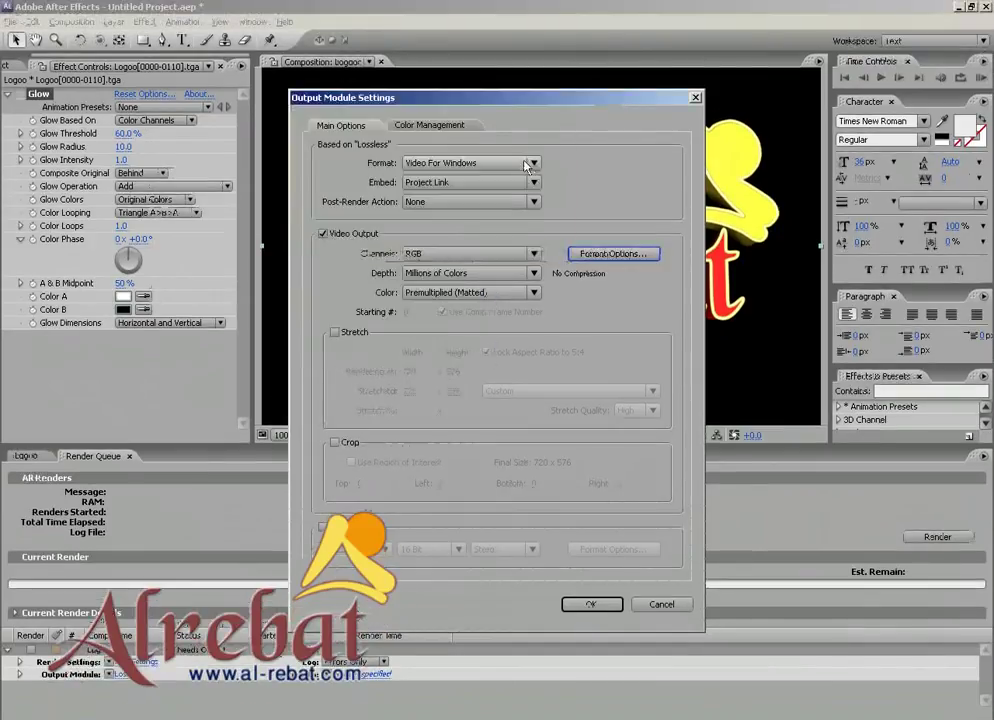
- Set output to QuickTime Movie with Animation, Millions of Colors+, and no audio
click(420, 165)
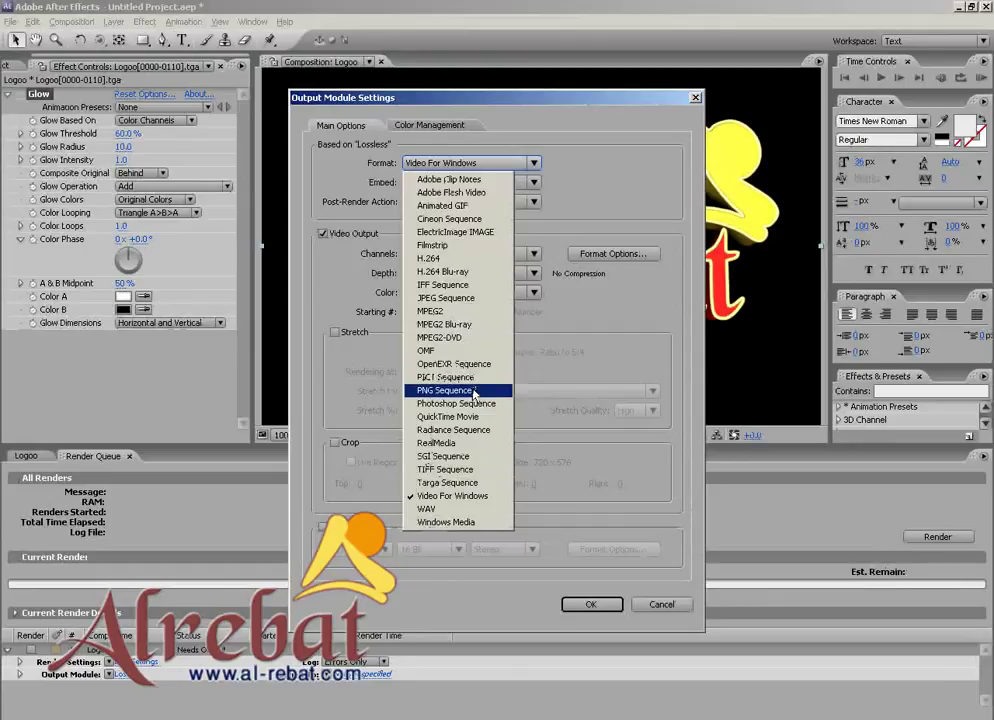
click(452, 416)
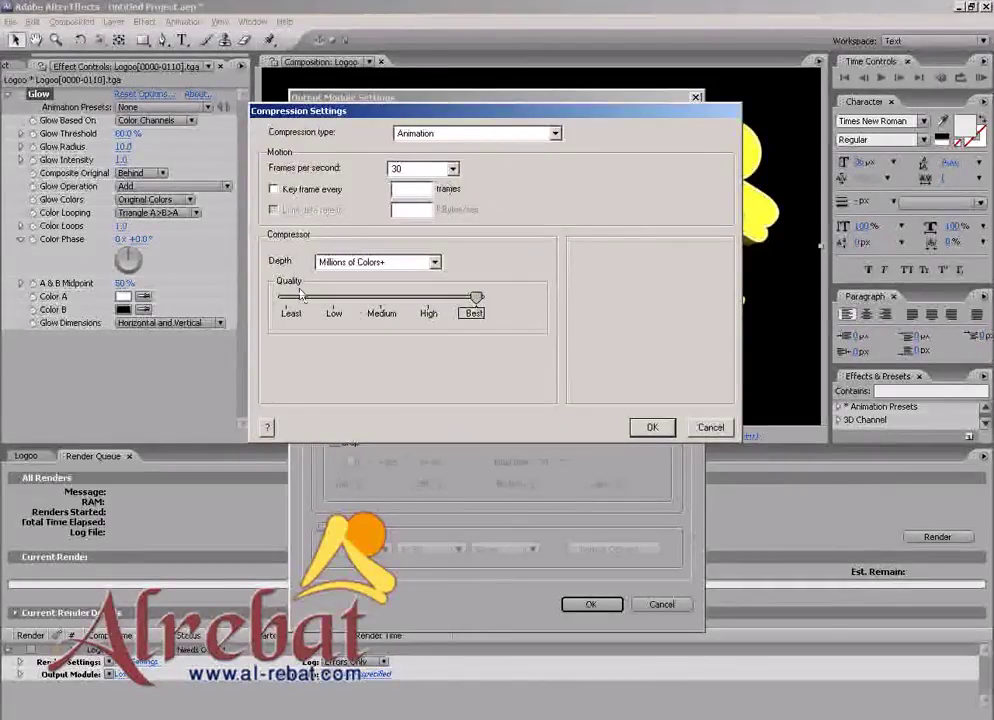
click(418, 264)
click(418, 264)
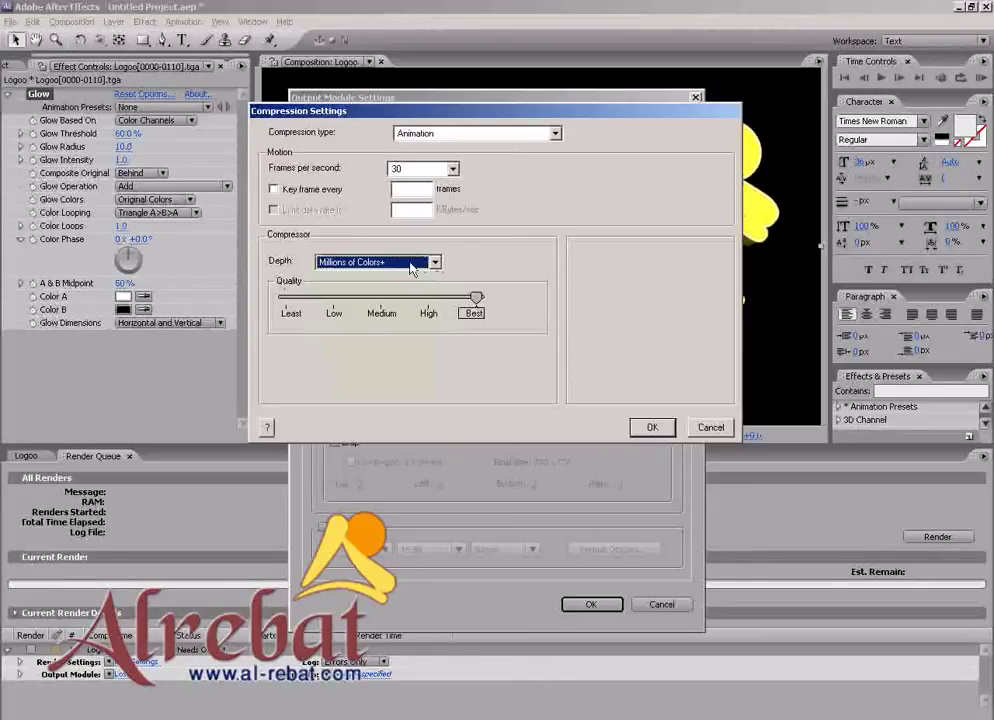
click(653, 427)
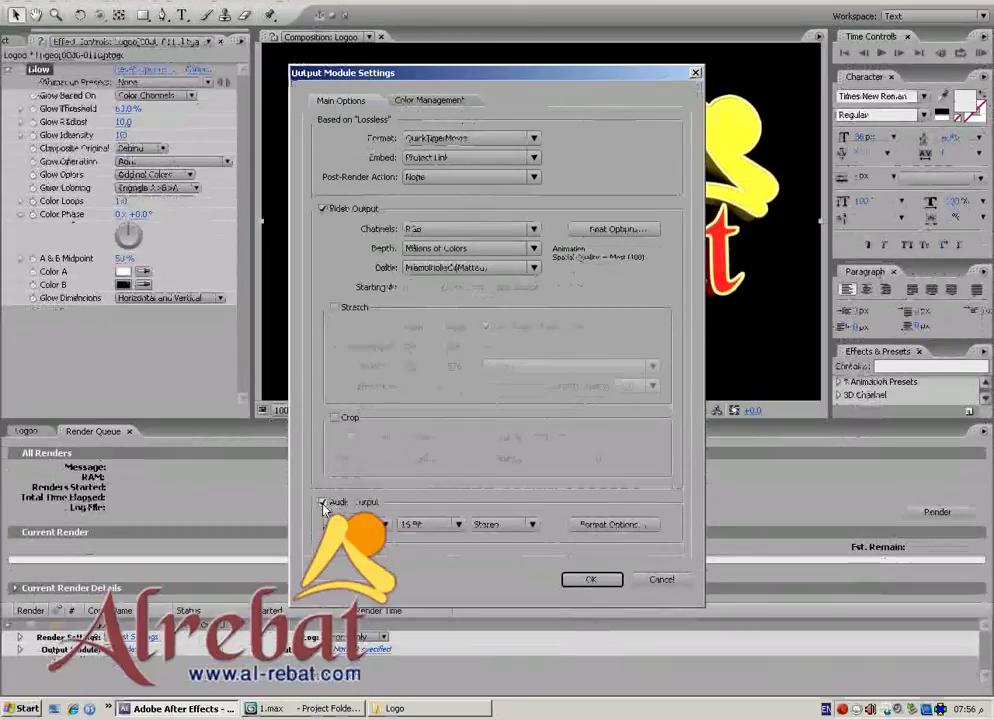
click(323, 503)
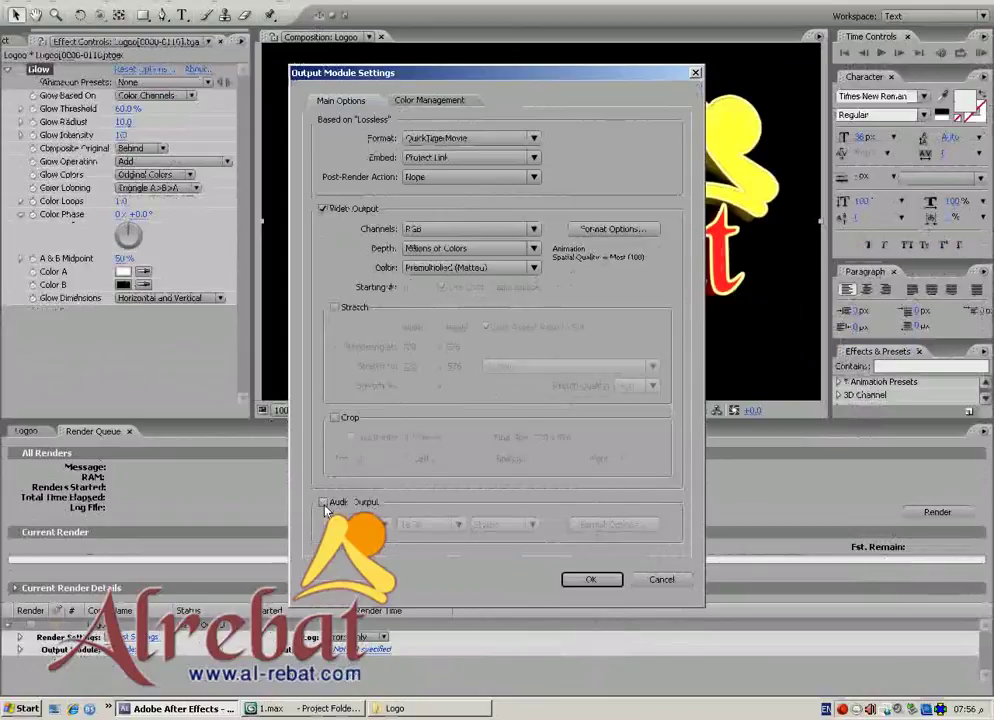
click(590, 579)
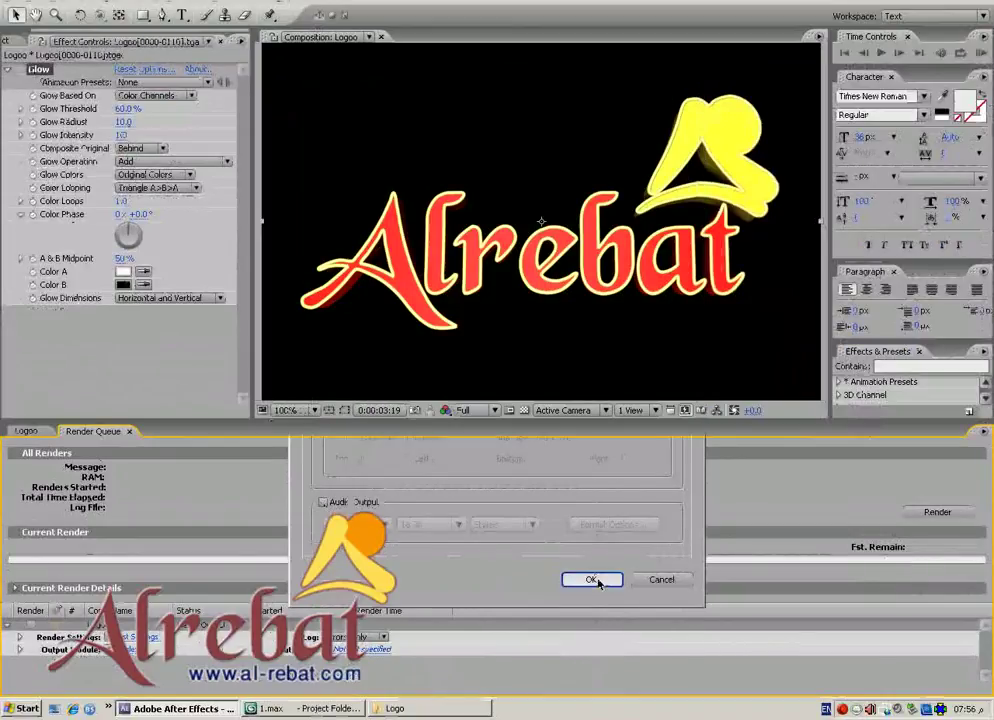
- Save the render output as Logoo.mov in the Logo folder and return to the Logoo timeline
click(366, 649)
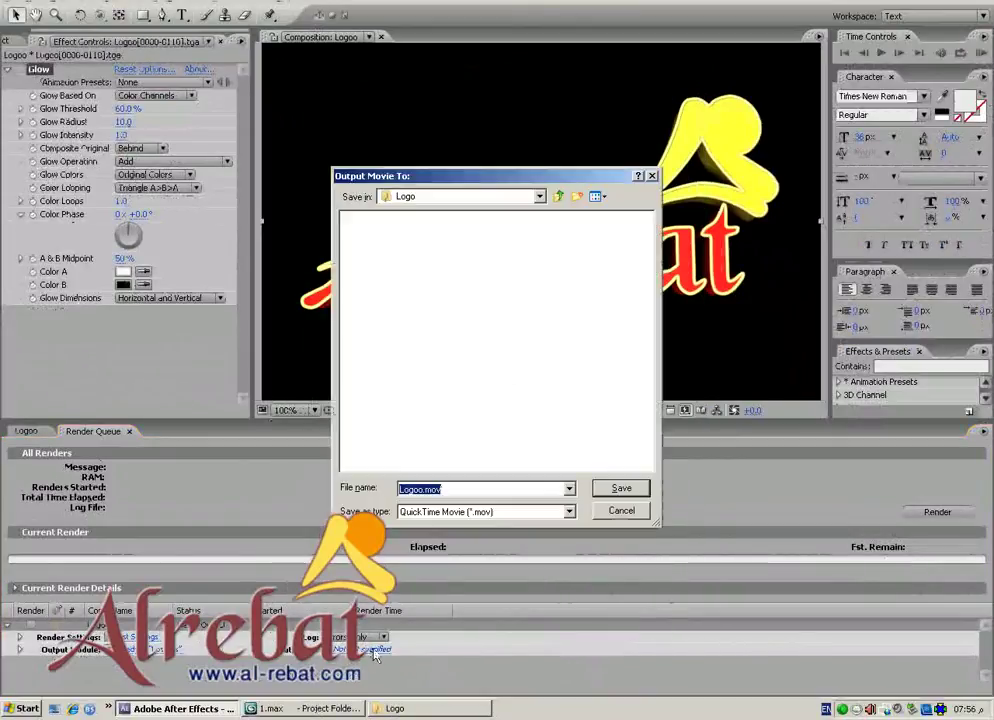
click(440, 196)
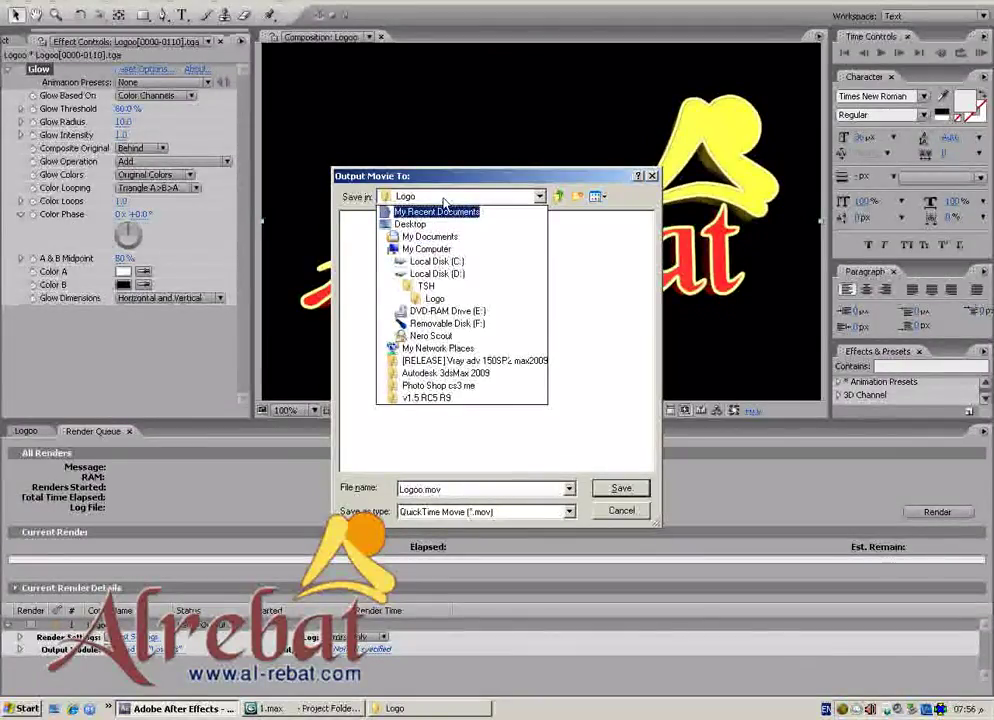
click(443, 200)
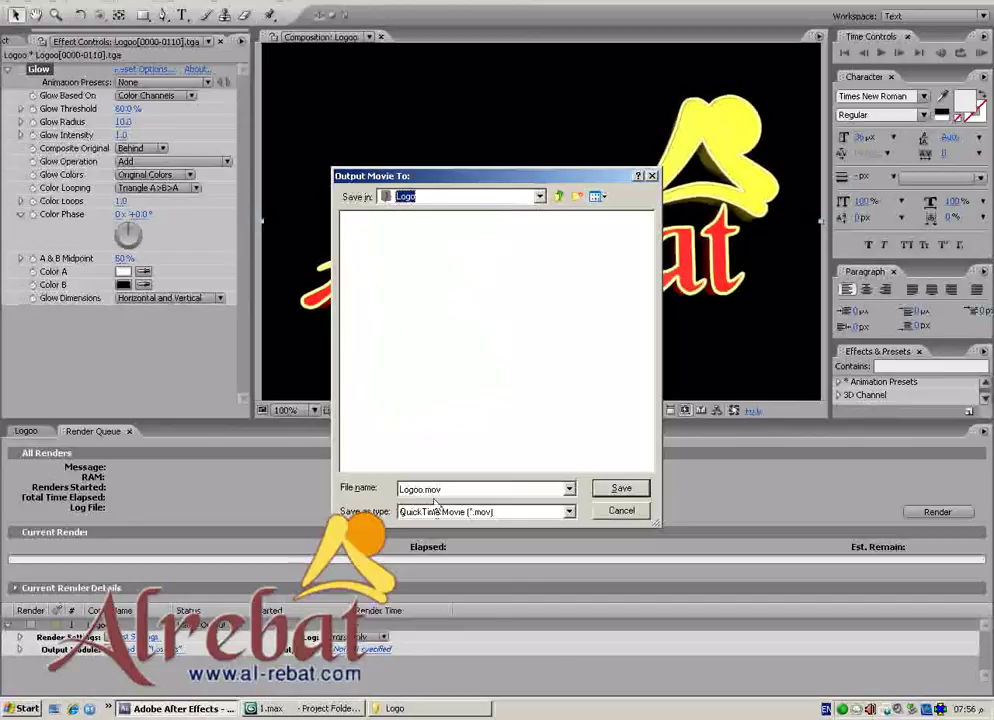
click(620, 490)
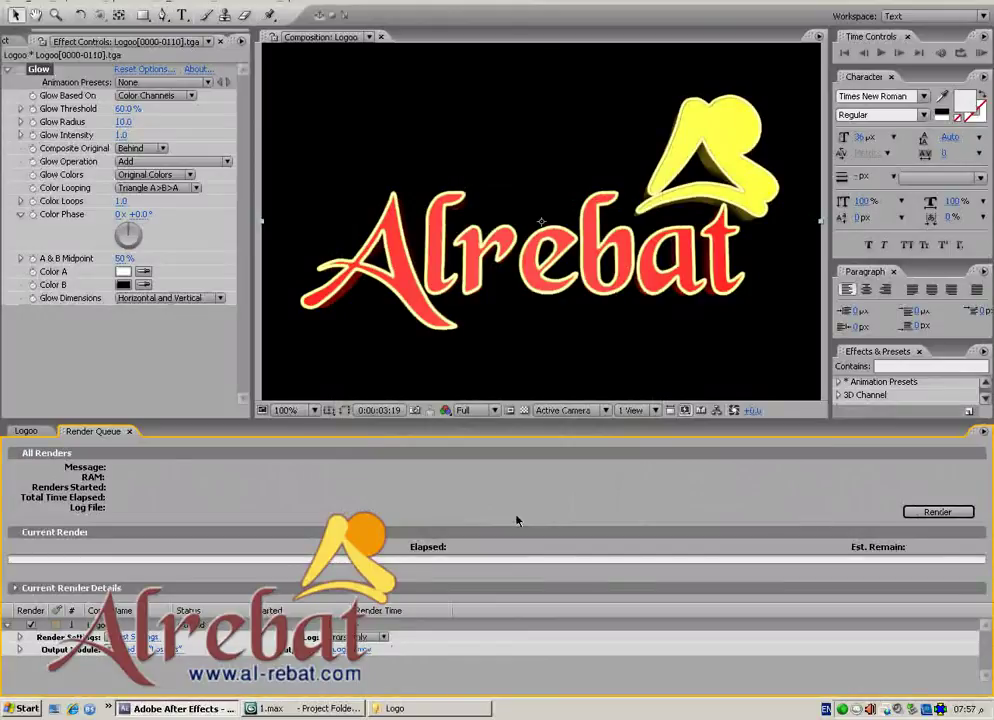
click(26, 431)
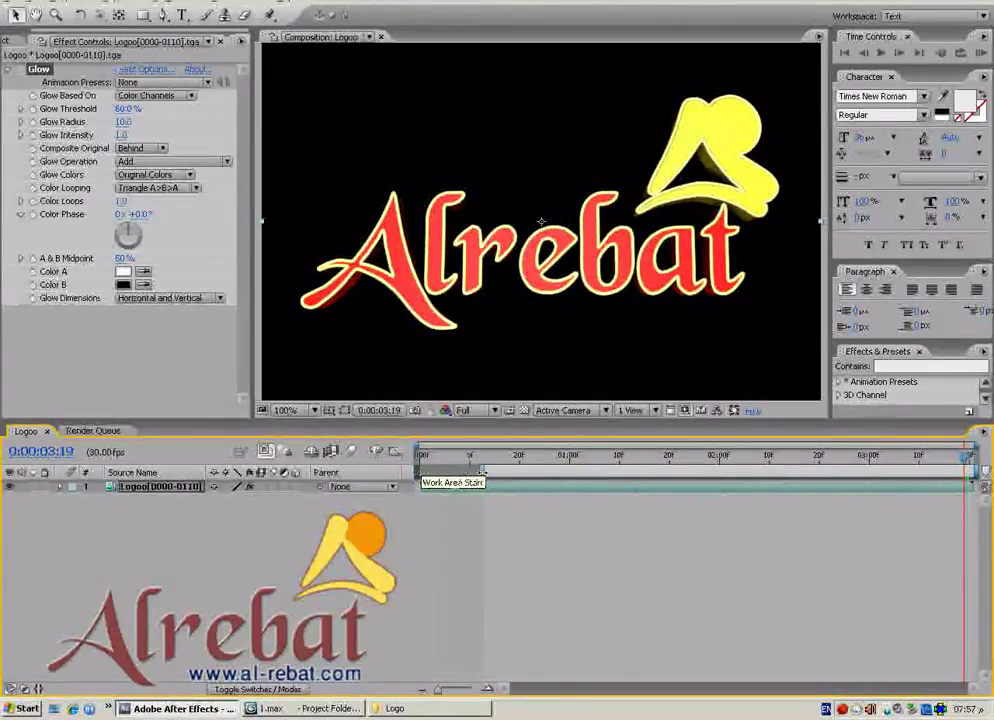
- Narrow the Logoo work area to about 0:00:00:16–0:00:01:20, then return to the Render Queue
mouse_move(420, 474)
mouse_down()
mouse_move(474, 472)
mouse_move(452, 473)
mouse_up()
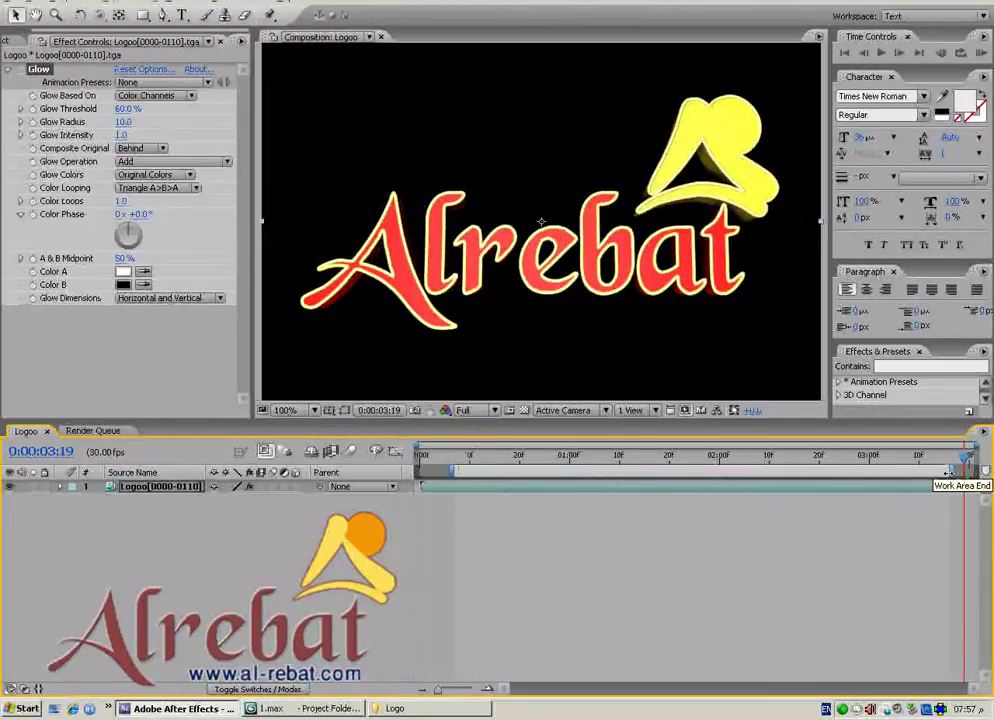
drag(956, 473, 684, 474)
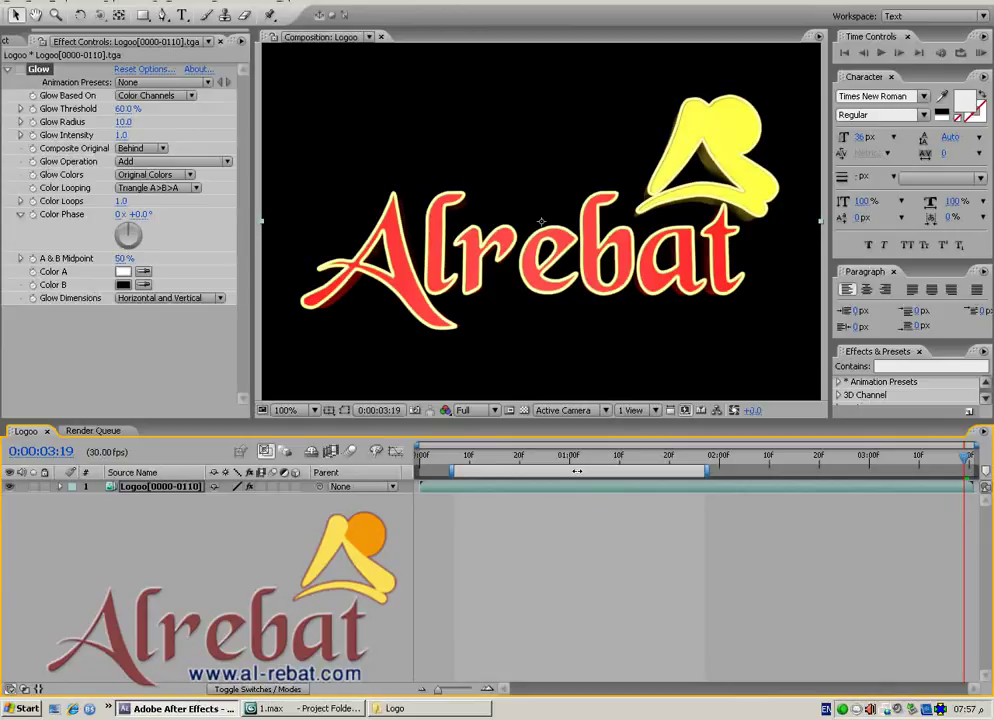
drag(452, 471, 502, 471)
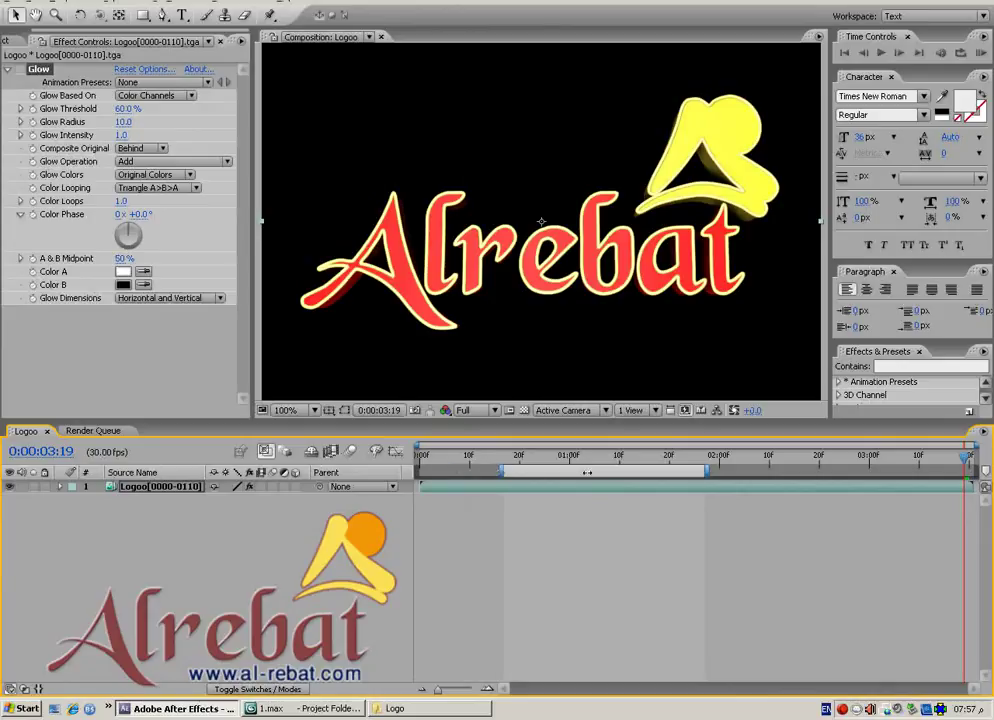
drag(706, 471, 670, 471)
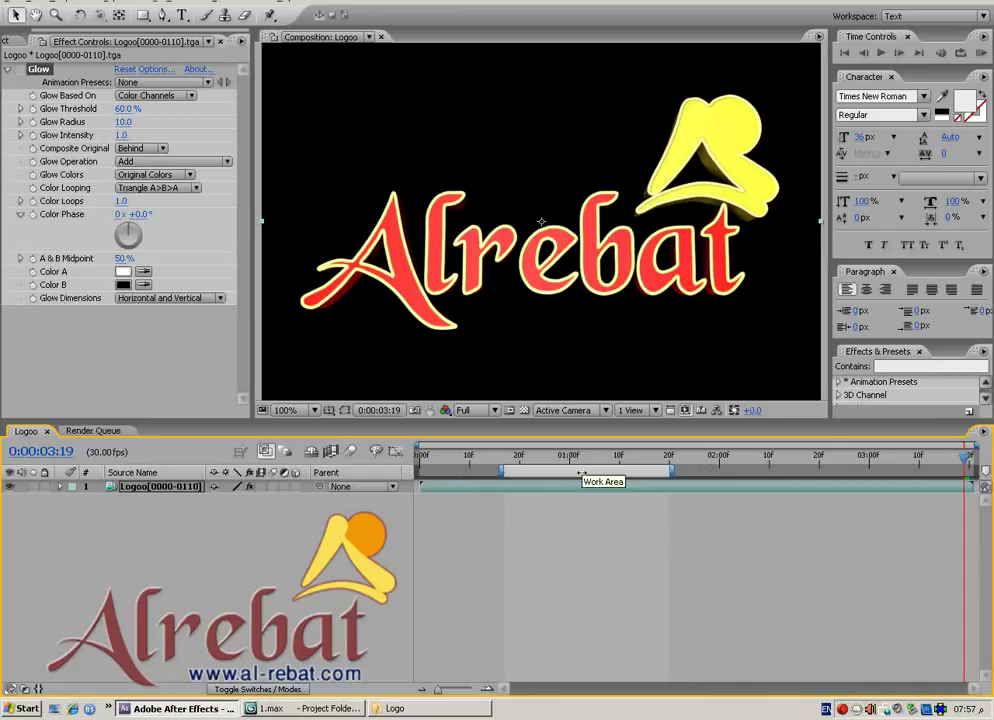
click(100, 431)
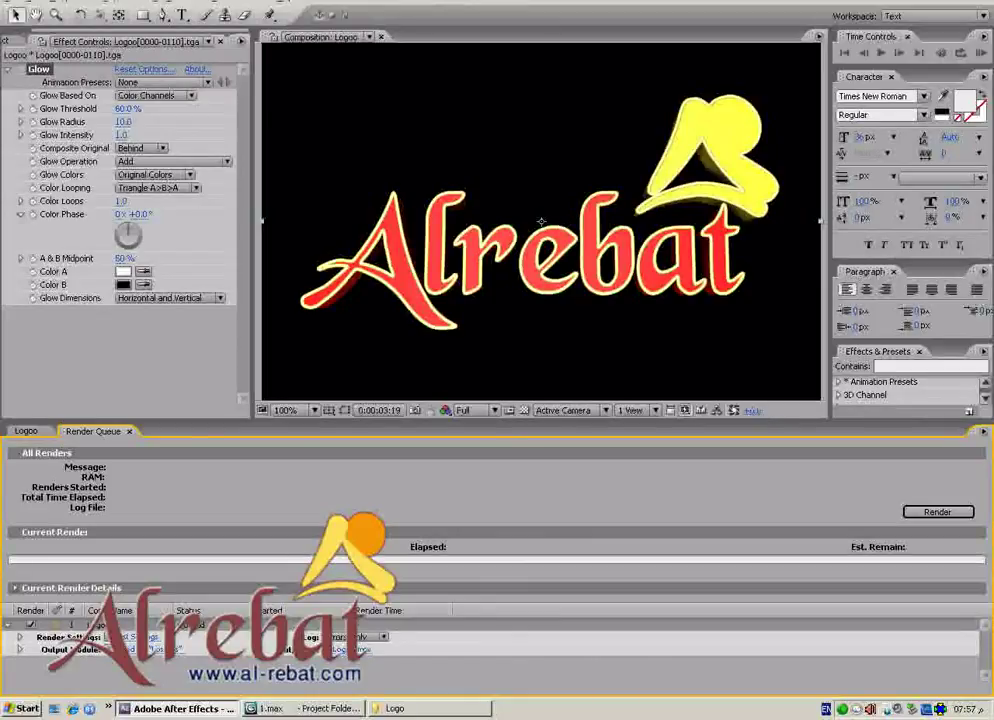
- Confirm the render Time Span is Work Area Only (0:00:00:17–0:00:01:19), then return to the Logoo timeline
click(137, 637)
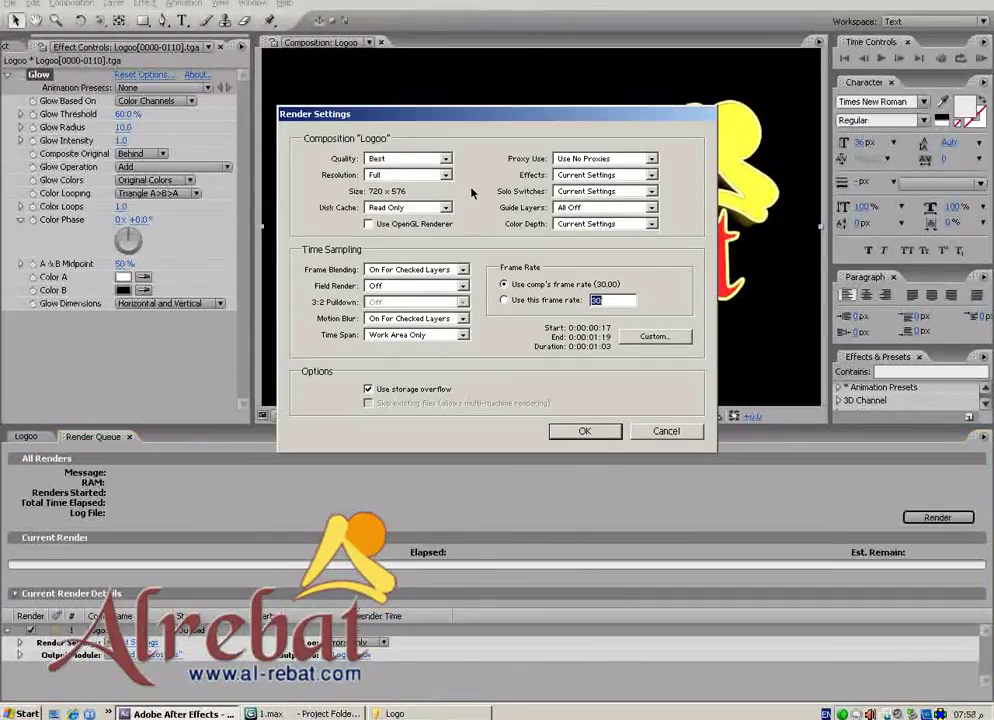
click(388, 338)
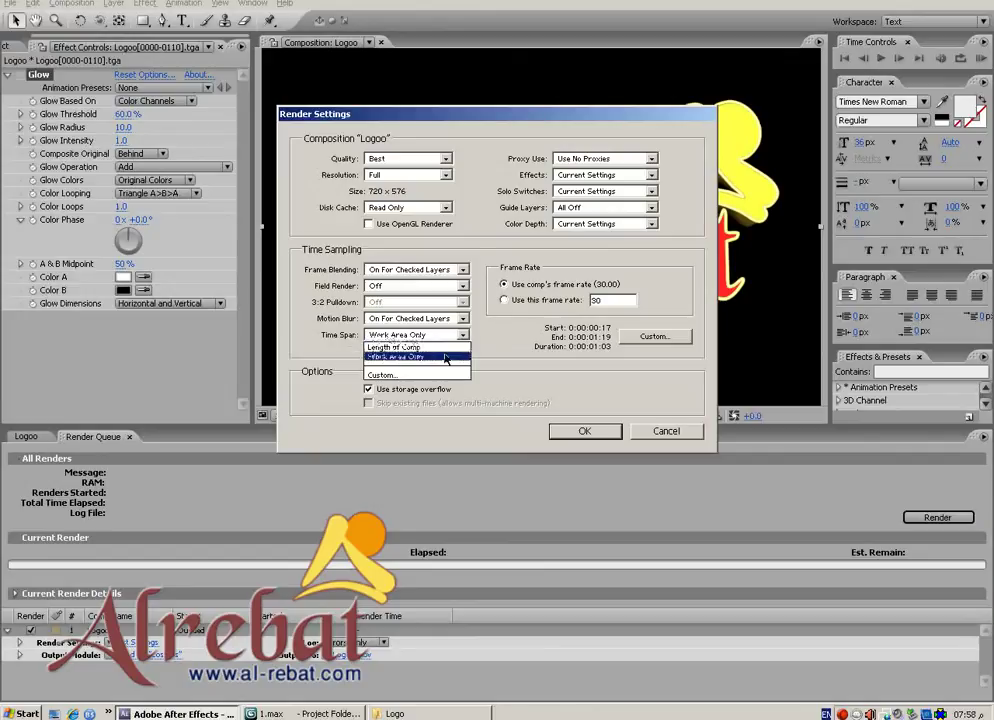
click(445, 356)
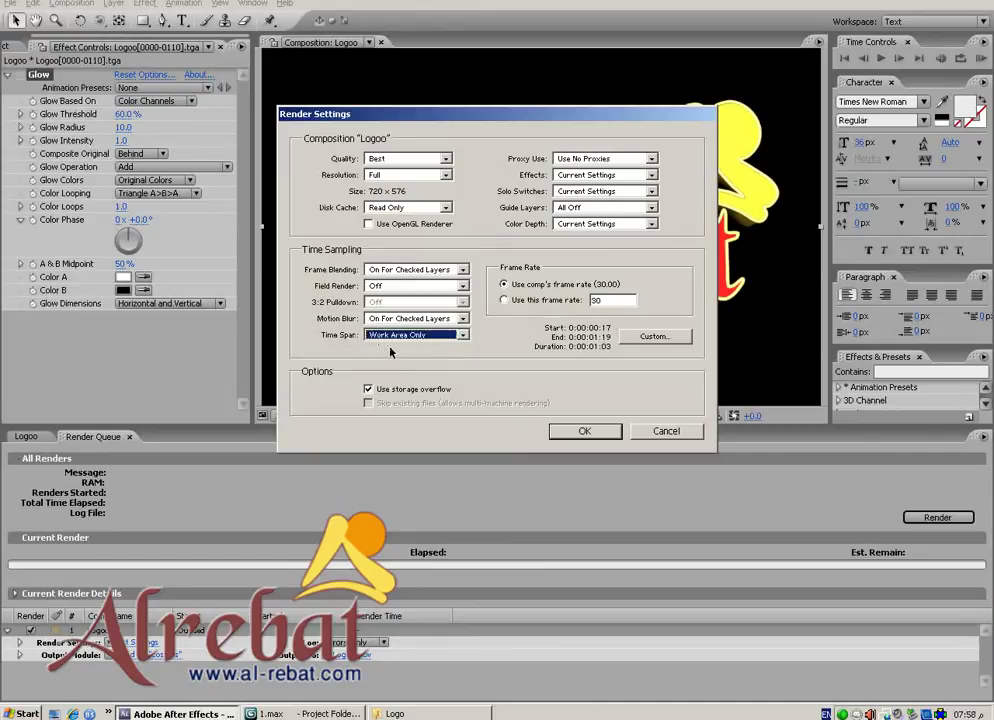
click(666, 431)
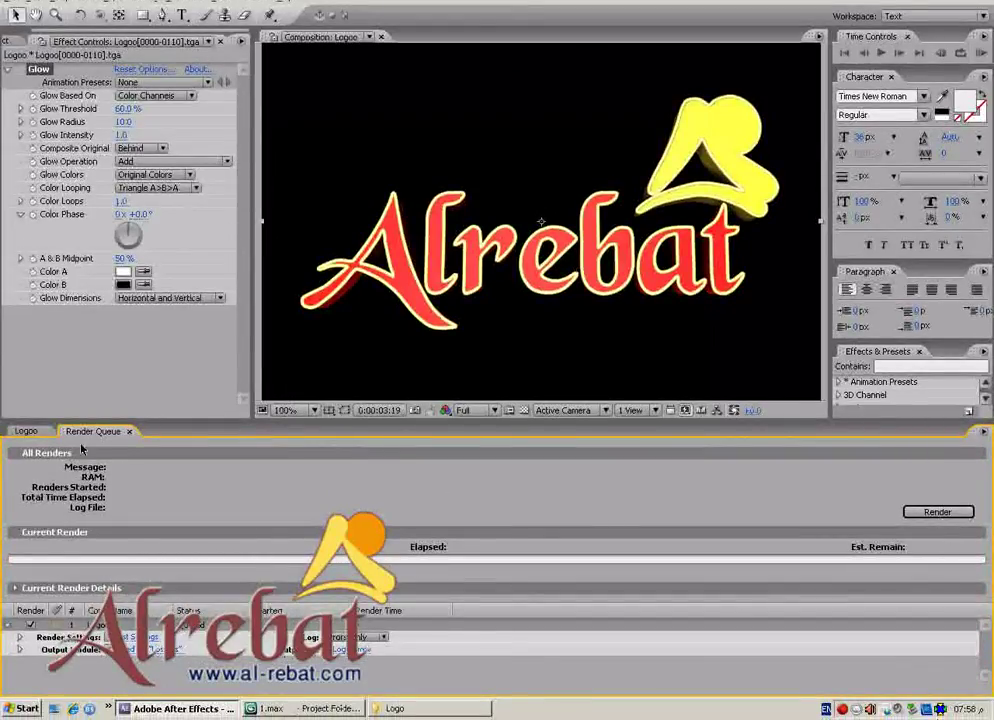
click(26, 431)
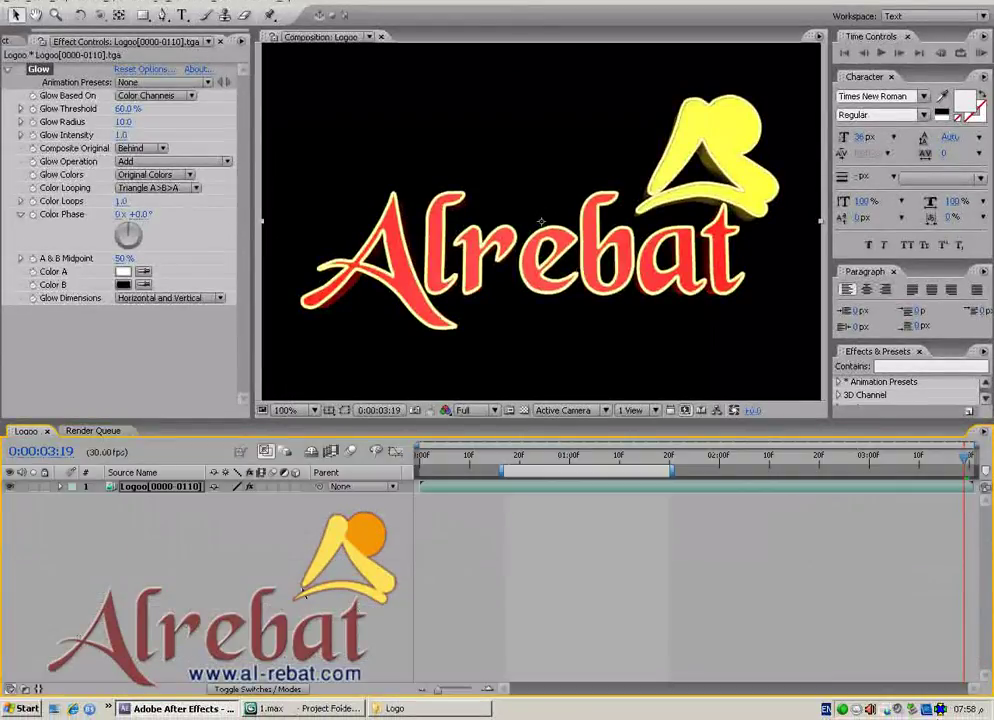